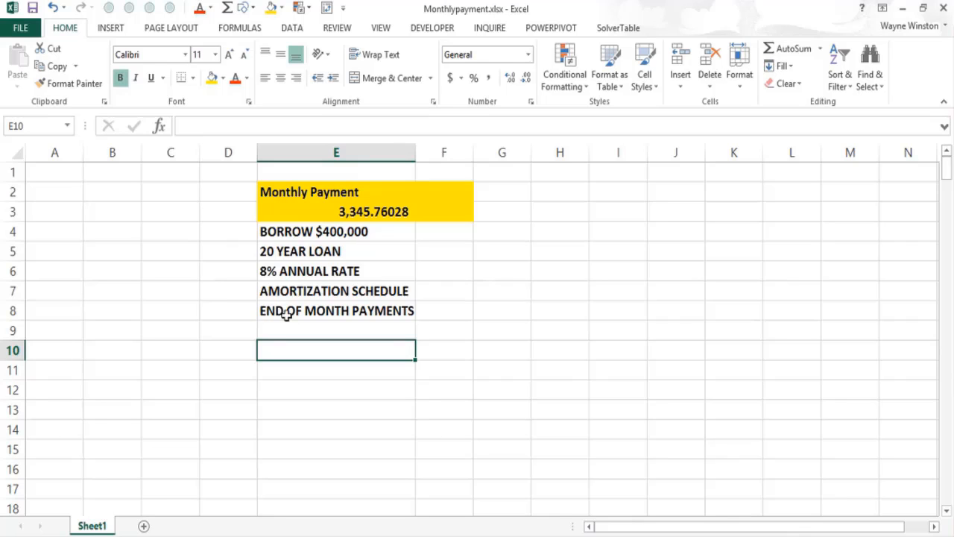
- Review the loan term, the annual rate and the monthly payment formula in the loan summary
click(340, 259)
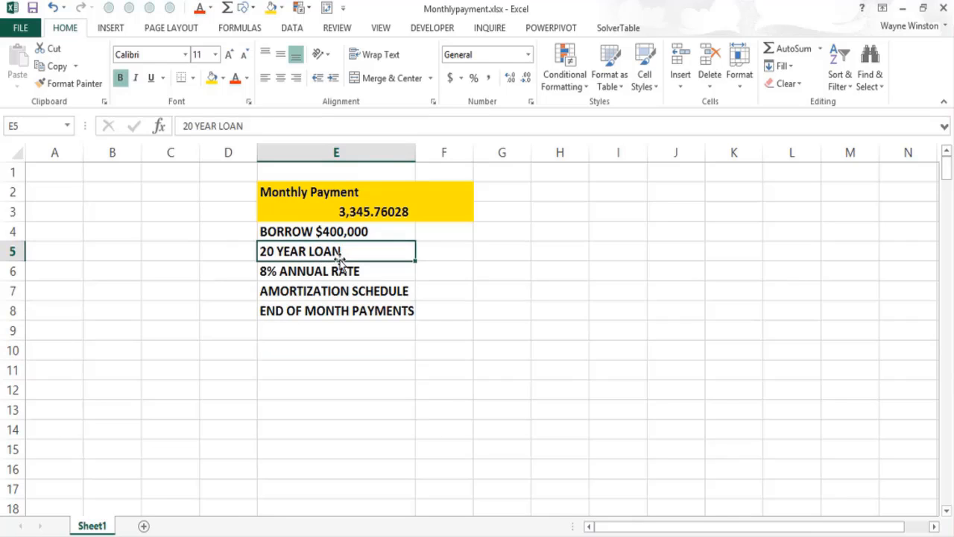
click(375, 277)
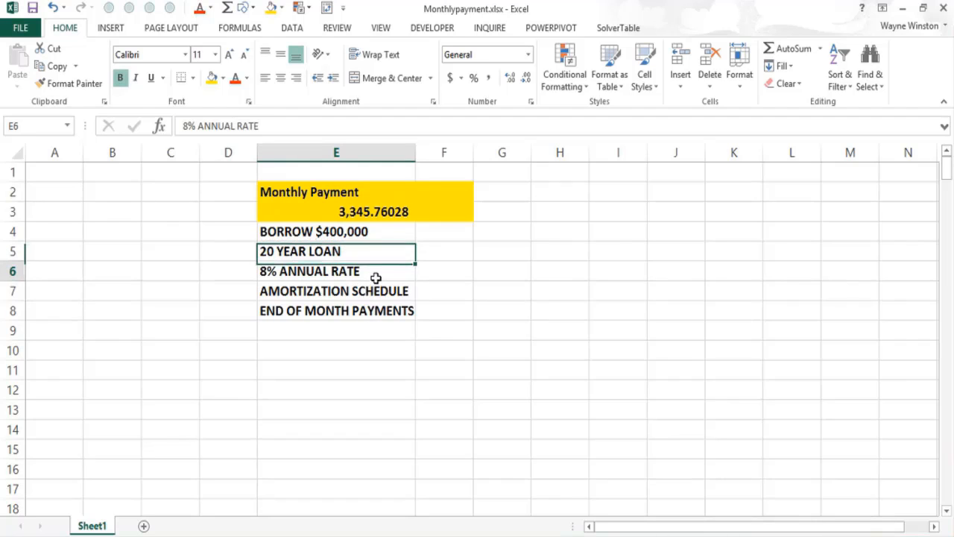
click(374, 210)
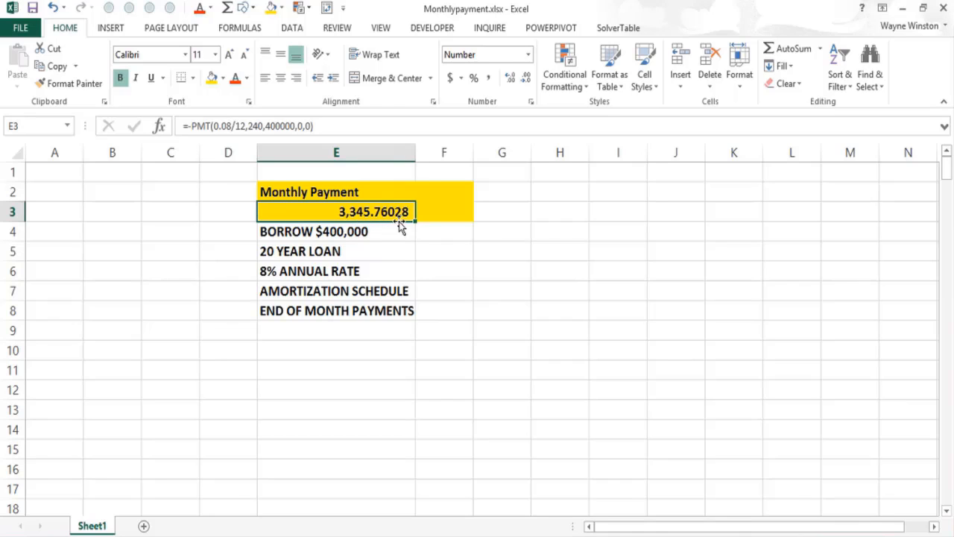
- Enter the heading Month in D10 and 1 as the first month number in D11
click(238, 356)
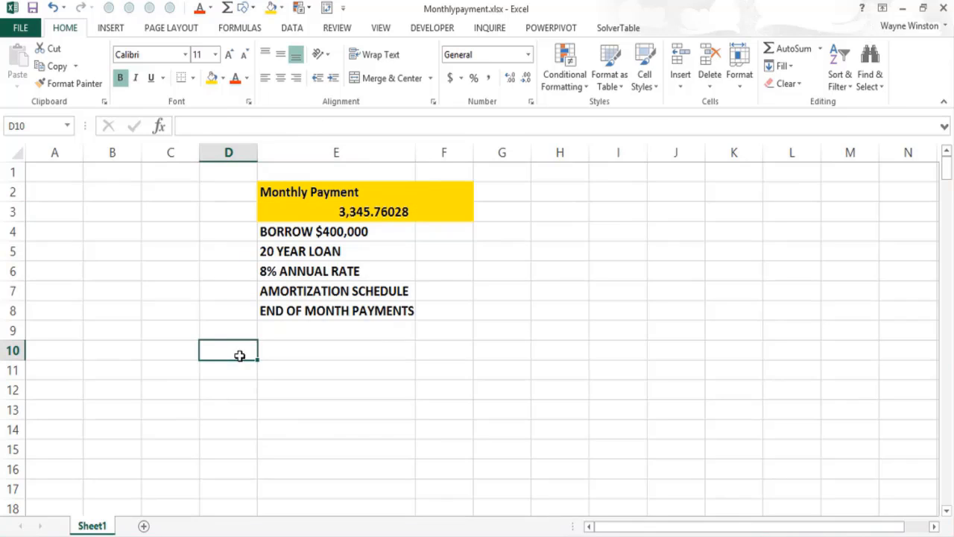
text(mONTH)
key(Return)
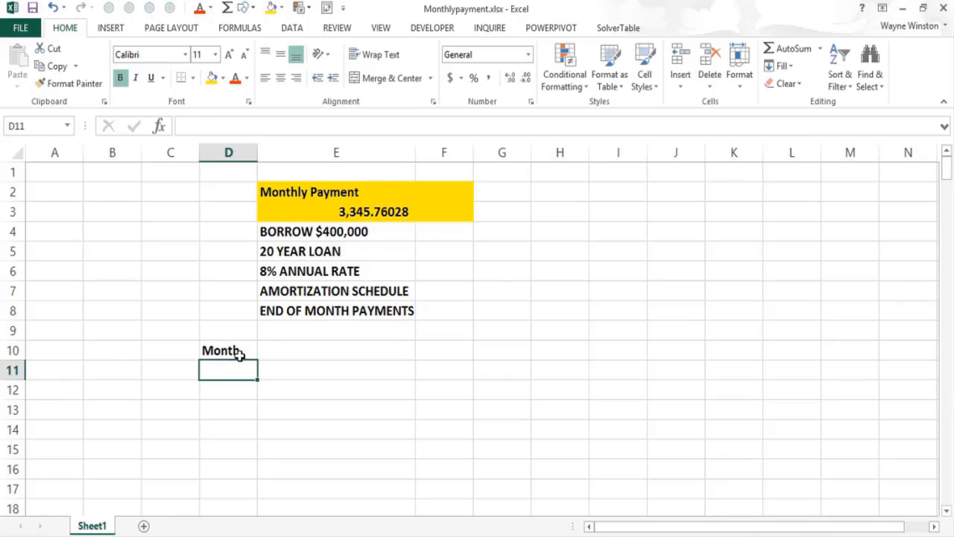
text(1)
key(ctrl+Return)
- Fill the month numbers down column D from D11 as a linear series with a step value of 1
click(791, 69)
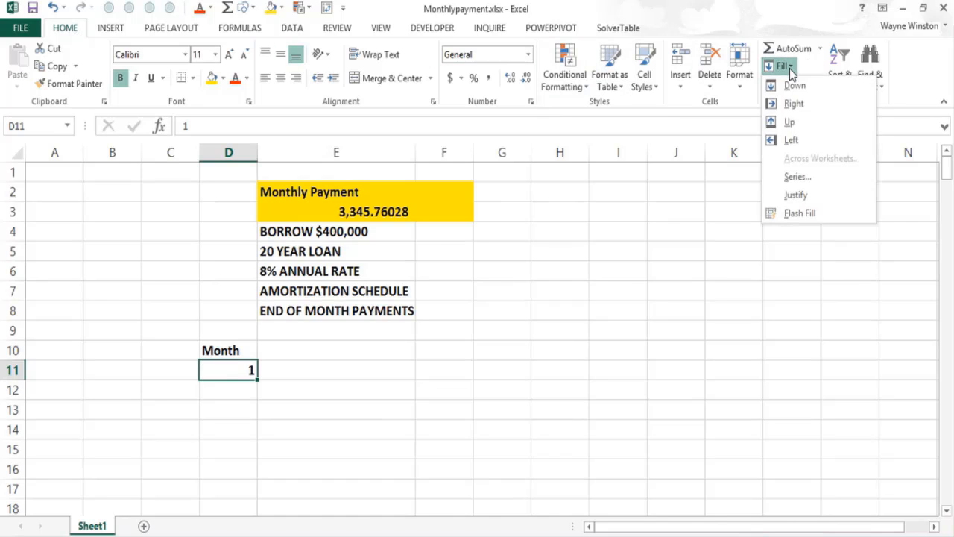
click(794, 173)
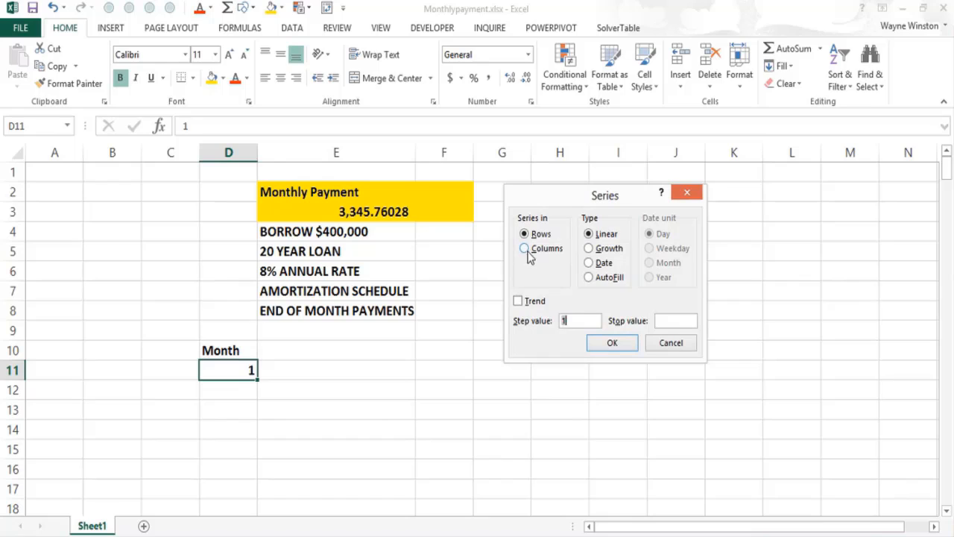
click(525, 248)
click(669, 321)
click(622, 347)
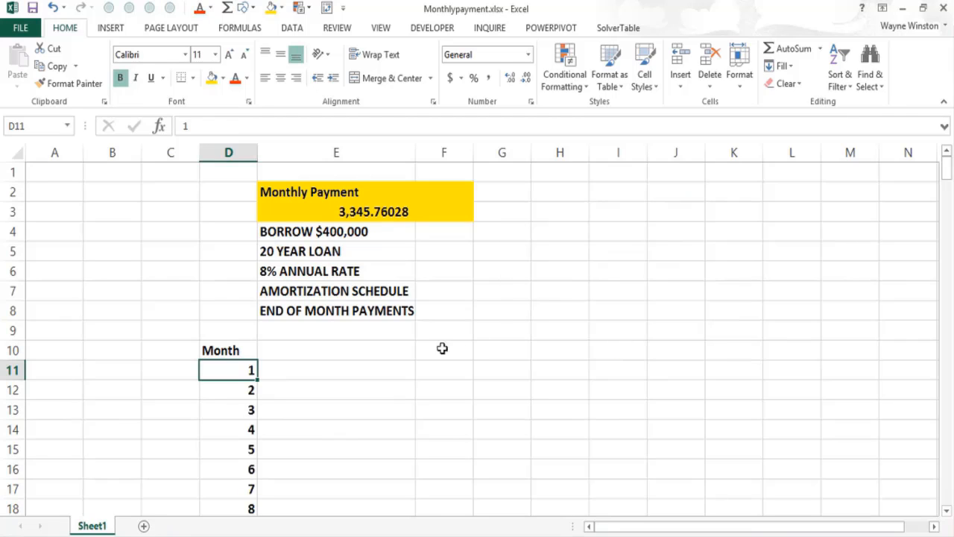
- Narrow column E and enter the headings Start Balance in E10 and Monthly Payment in F10
click(313, 348)
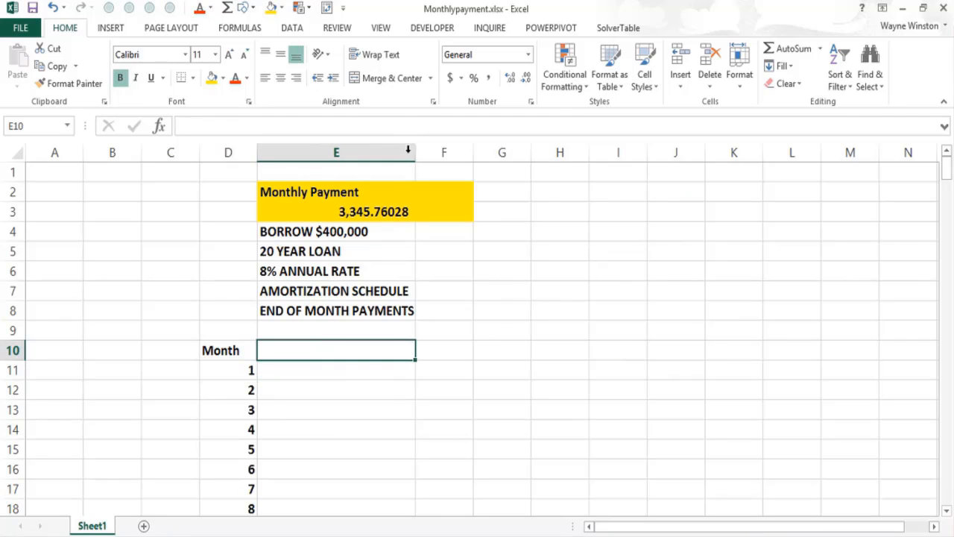
drag(415, 153, 371, 153)
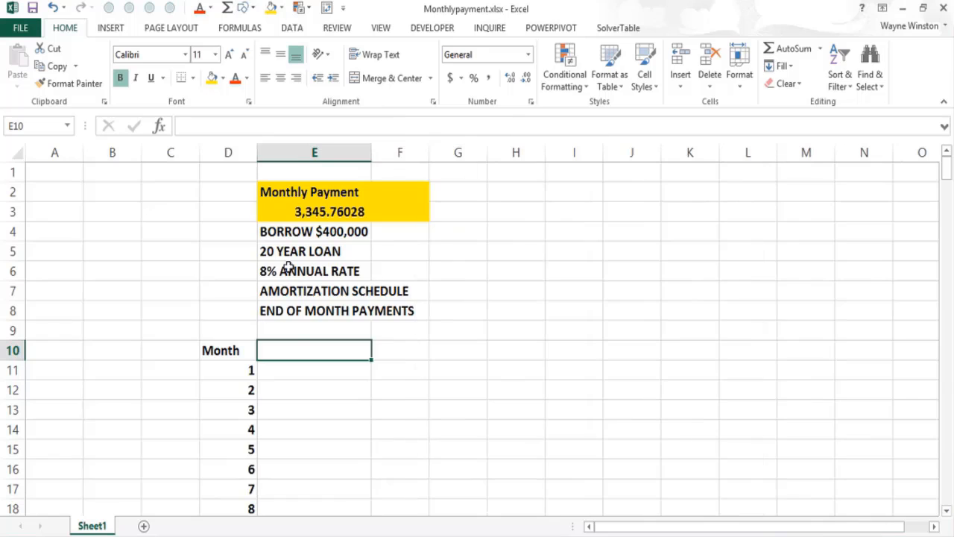
text(Sta)
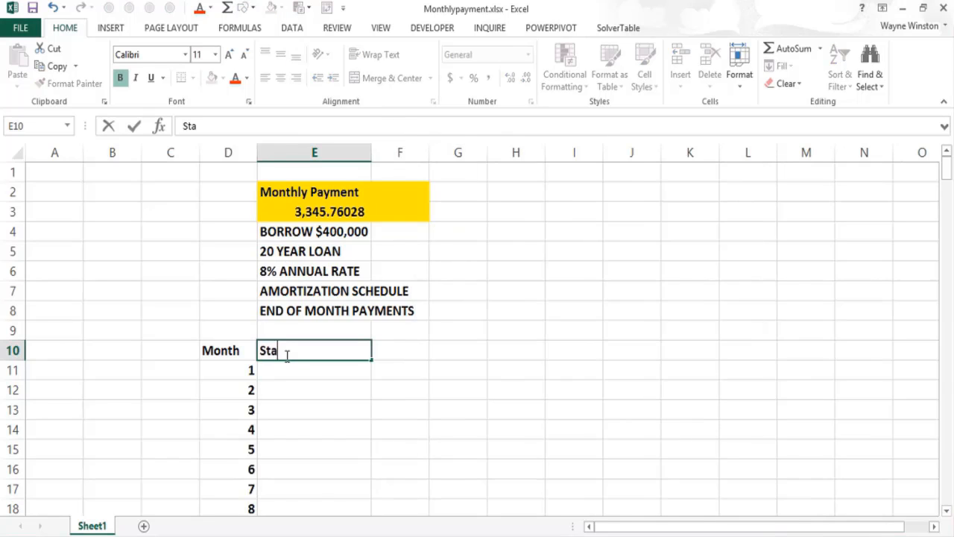
text(rt Balance)
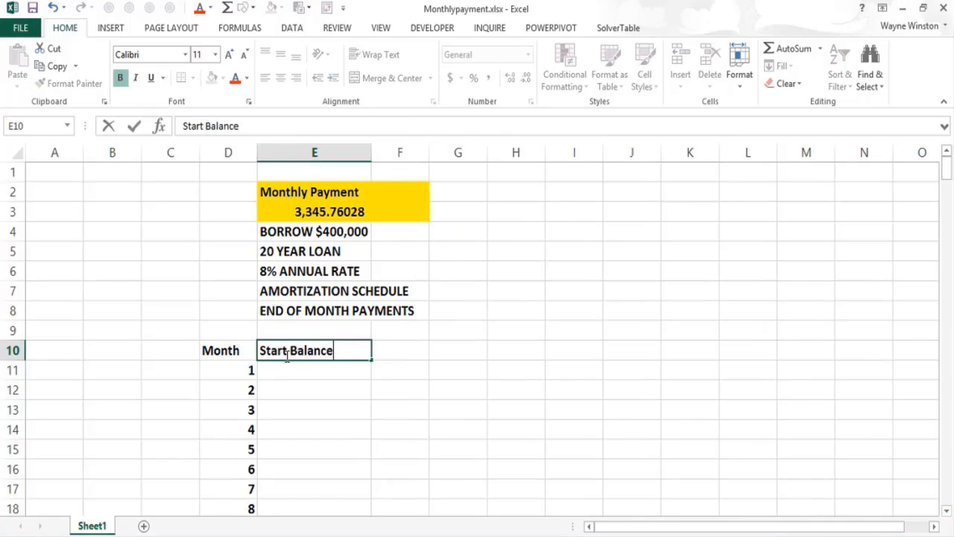
key(Tab)
text(Month)
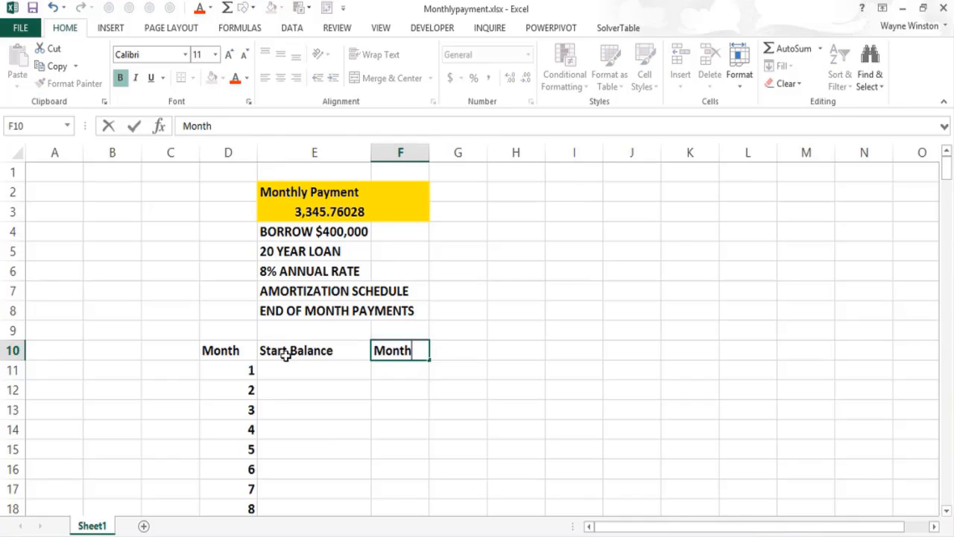
text(ly Payment)
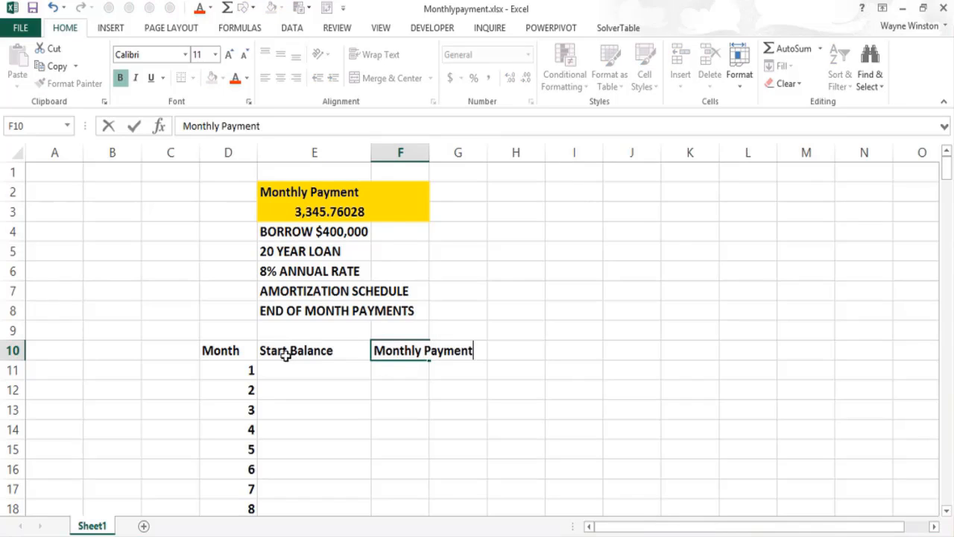
key(Return)
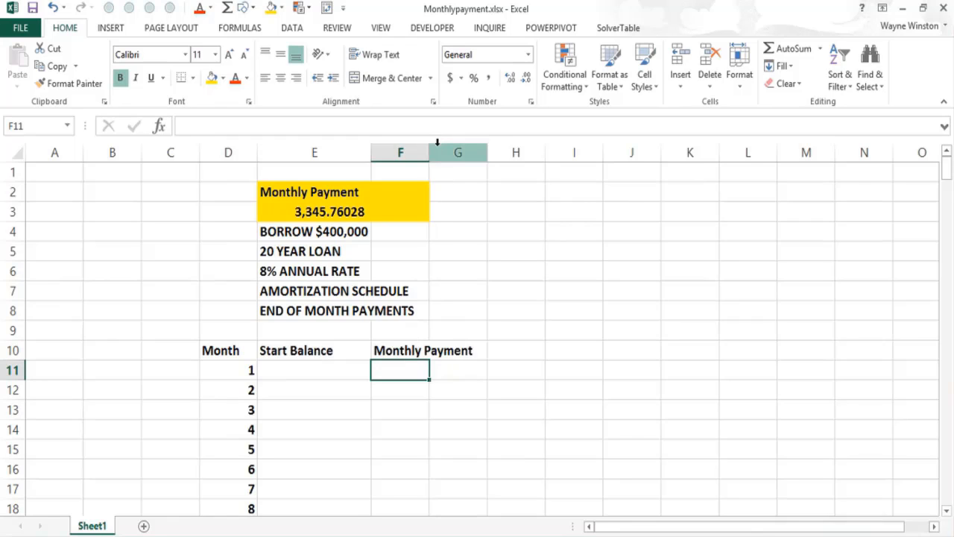
- Enter the headings Interest, Principal and Ending Balance in cells G10 to I10
click(482, 348)
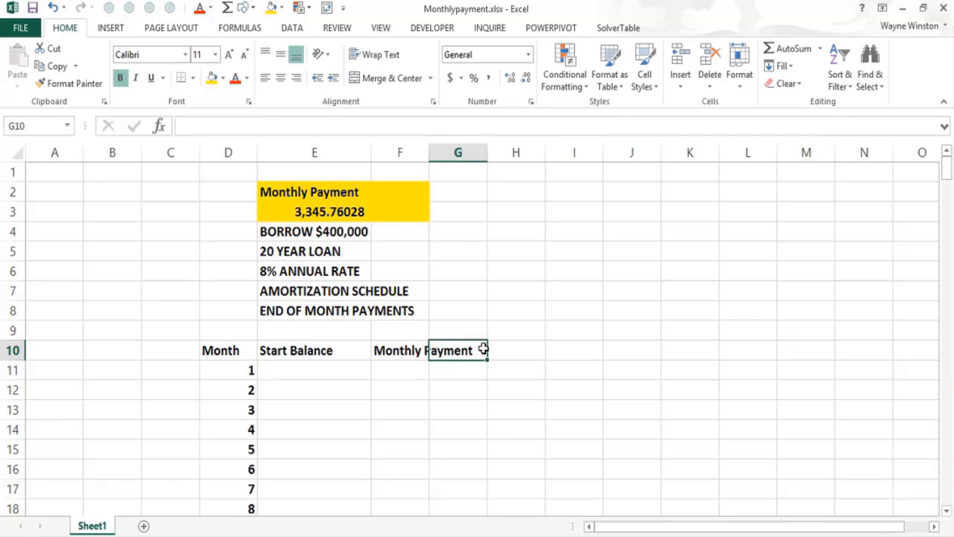
text(Interest)
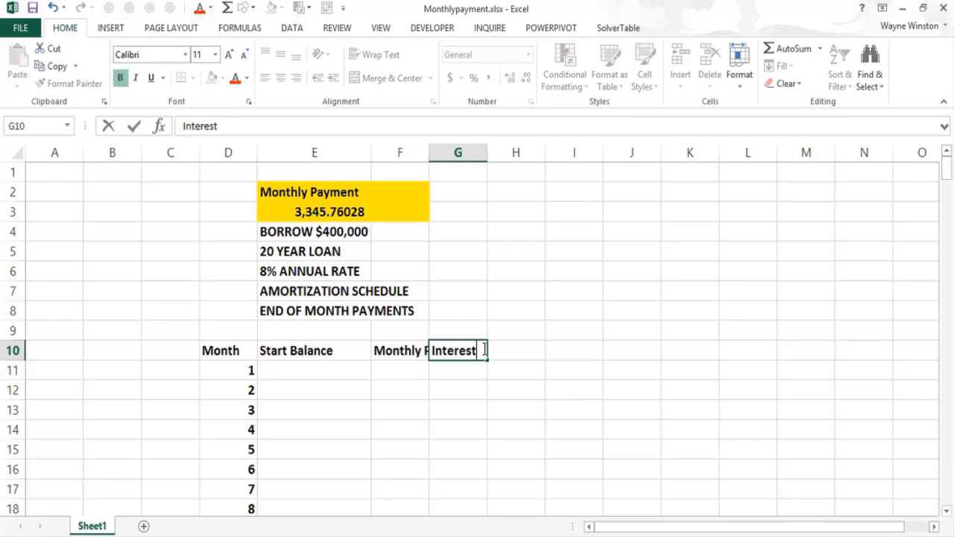
key(Tab)
text(Pri)
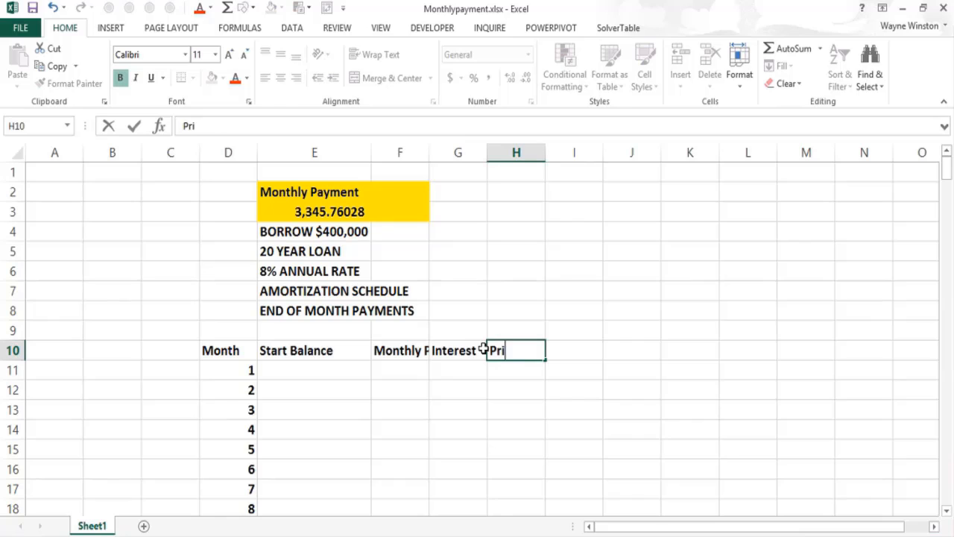
text(ncipal)
key(Tab)
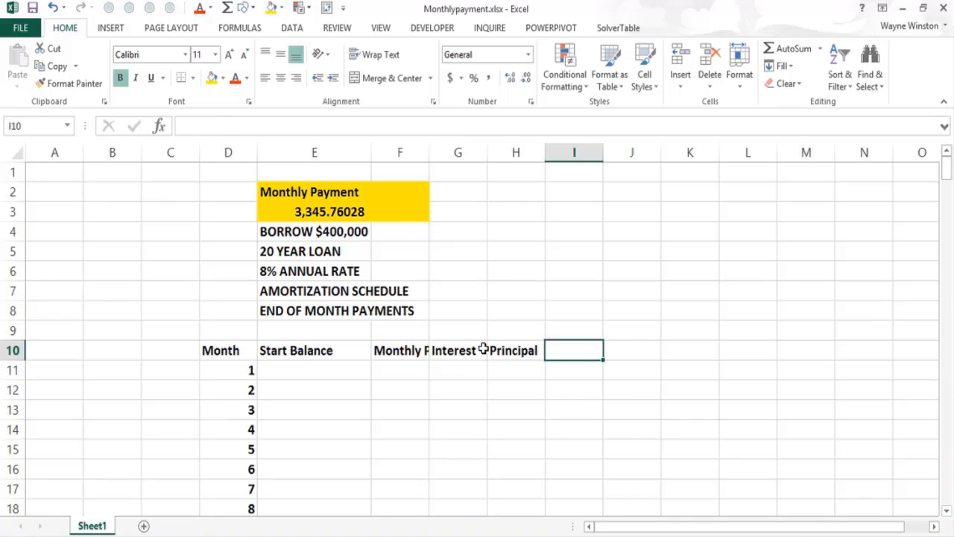
text(Endoi)
key(BackSpace)
key(BackSpace)
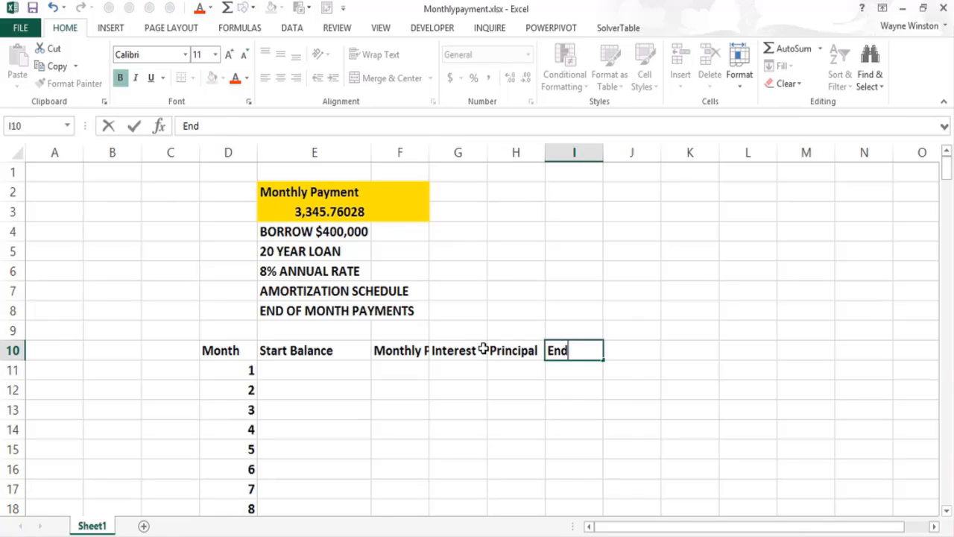
text(ing Balance)
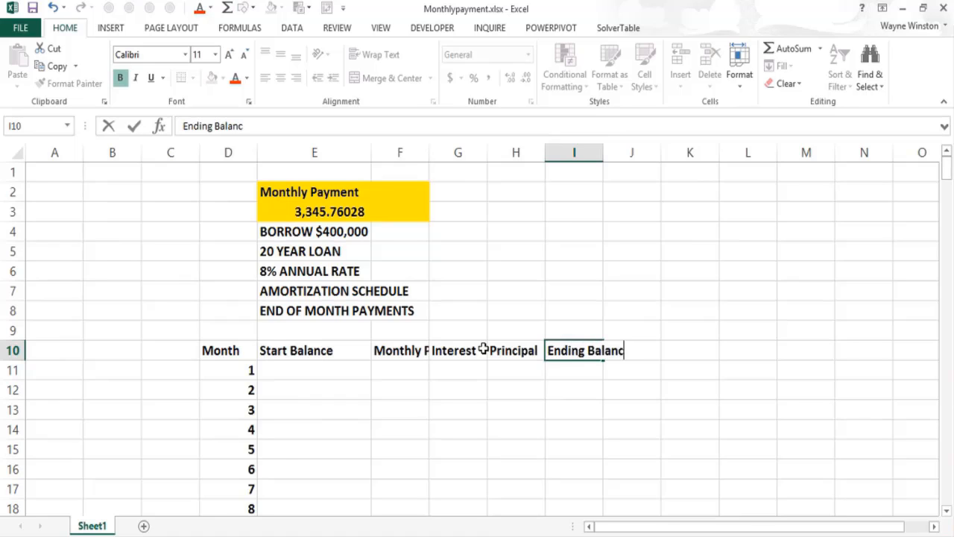
key(Return)
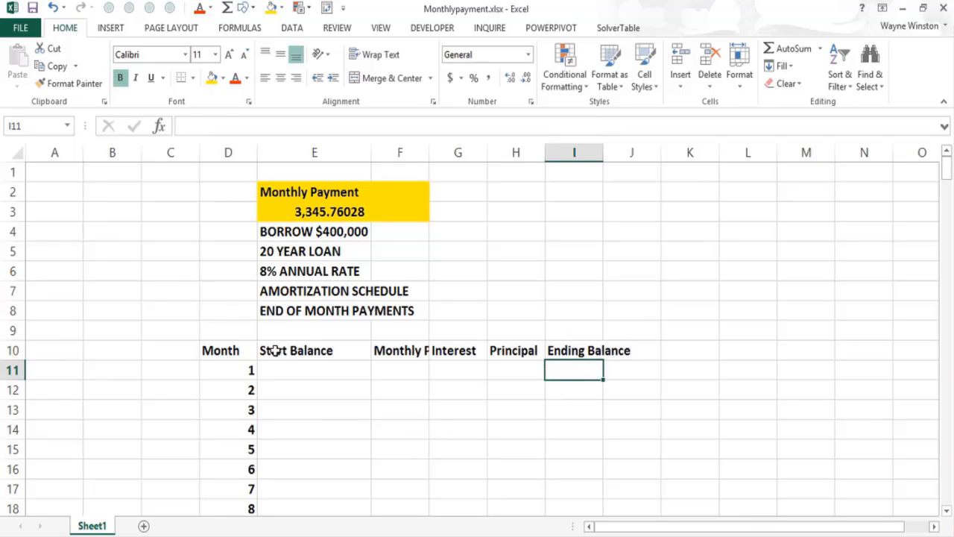
- Turn on text wrapping for the headings in E10:I10
click(278, 350)
drag(388, 351, 583, 358)
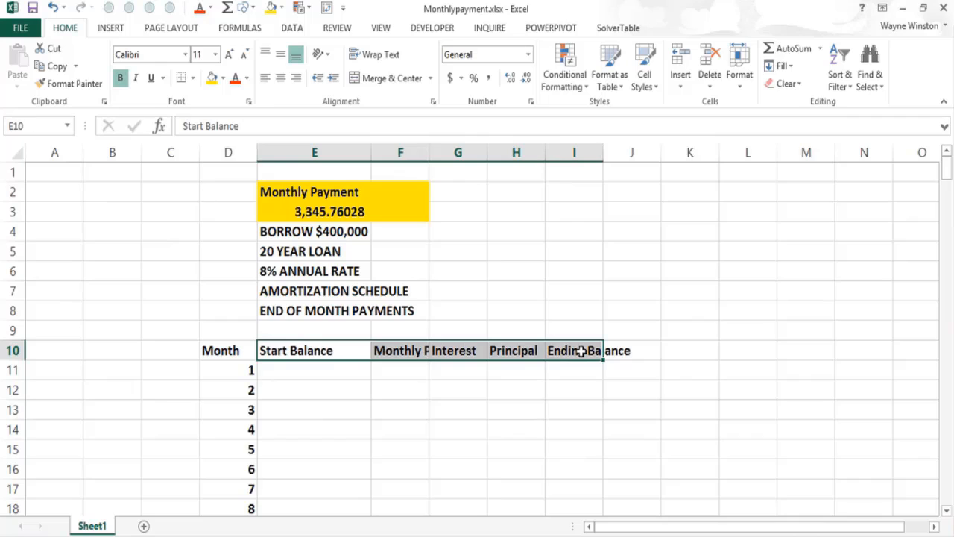
key(ctrl+1)
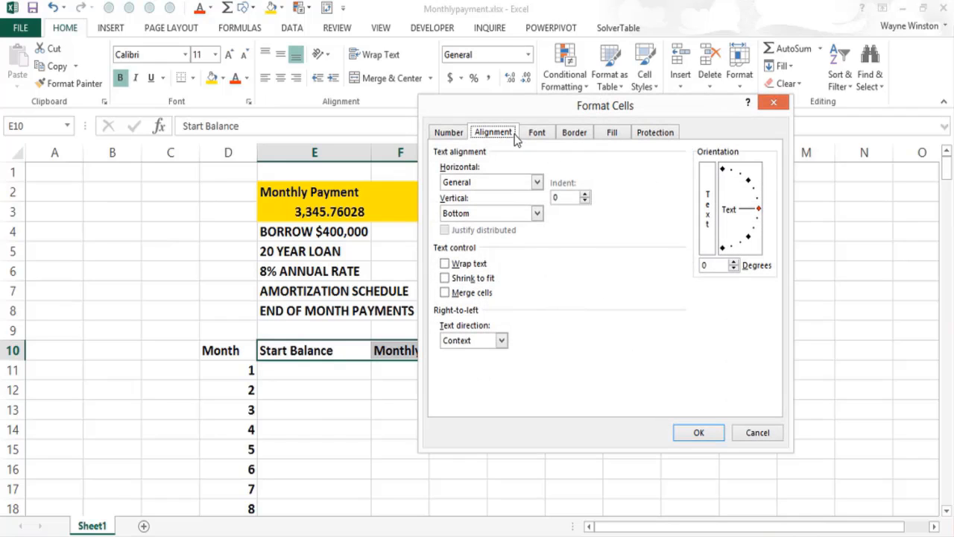
click(458, 272)
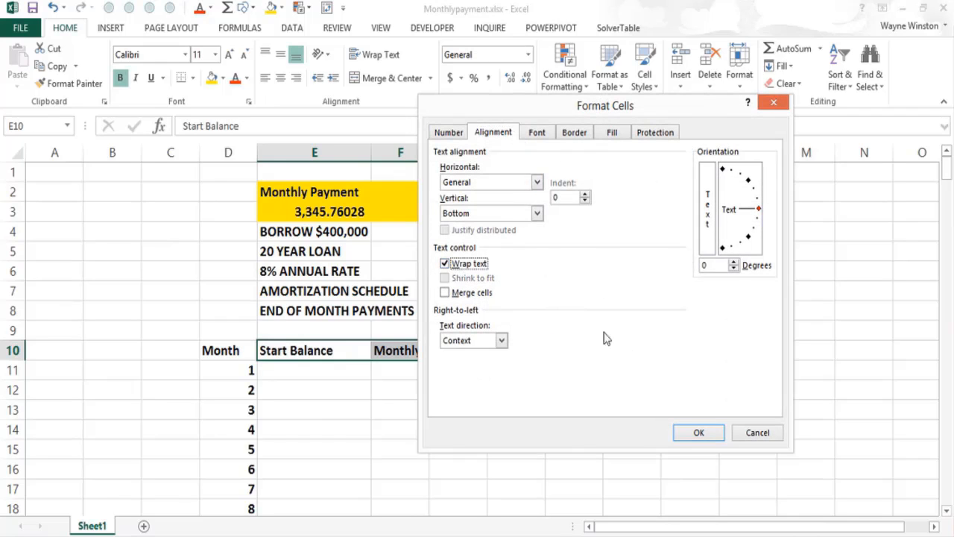
click(698, 433)
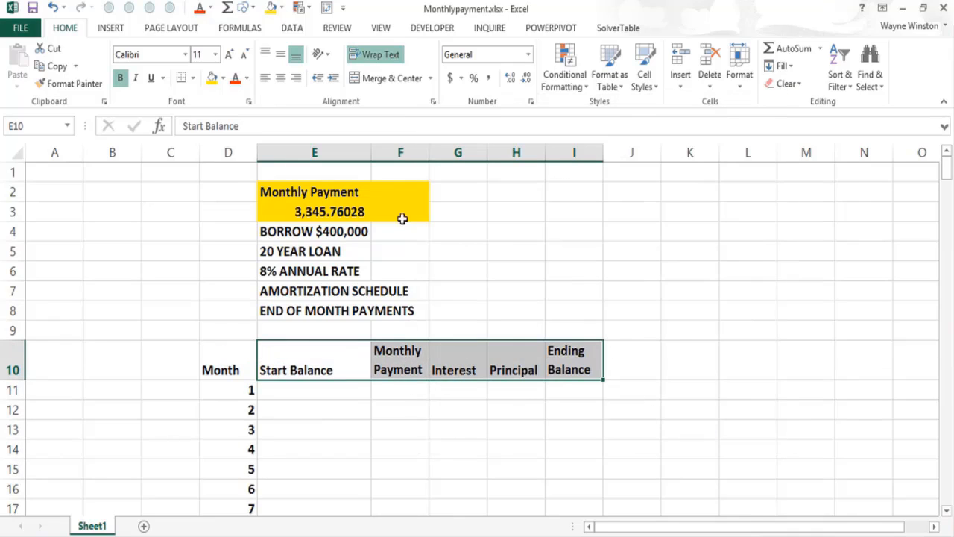
- Enter 400000 as month 1's start balance in E11 and 3345.76028 as its monthly payment in F11
click(336, 392)
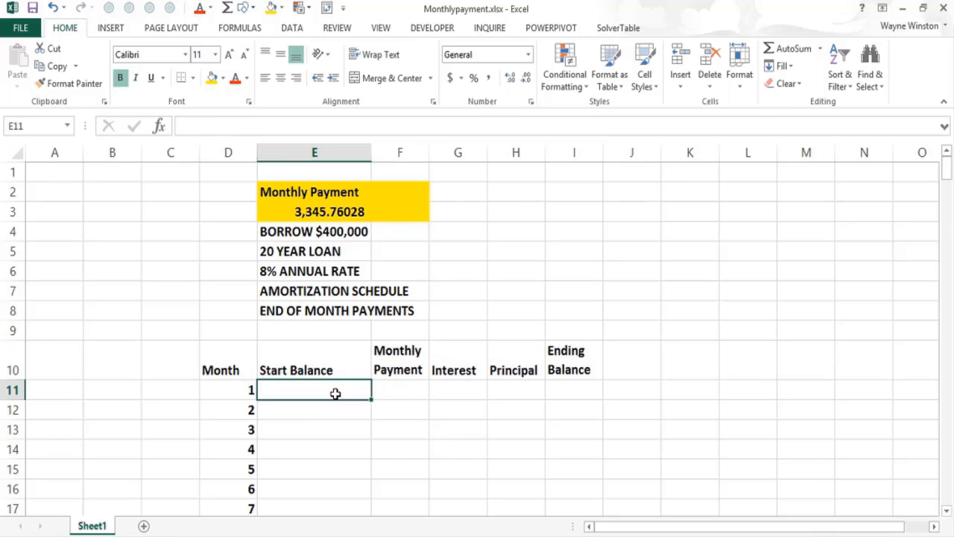
text(400000)
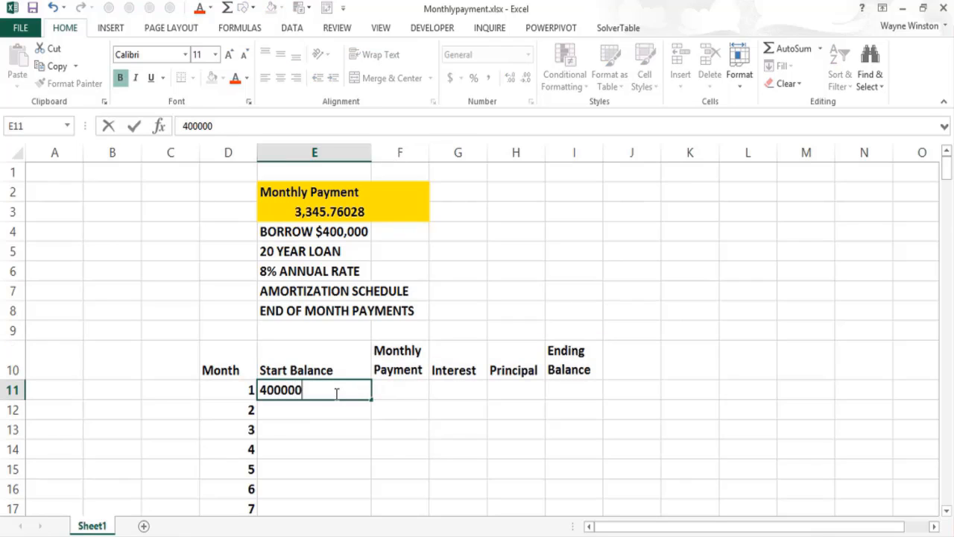
key(Return)
click(335, 393)
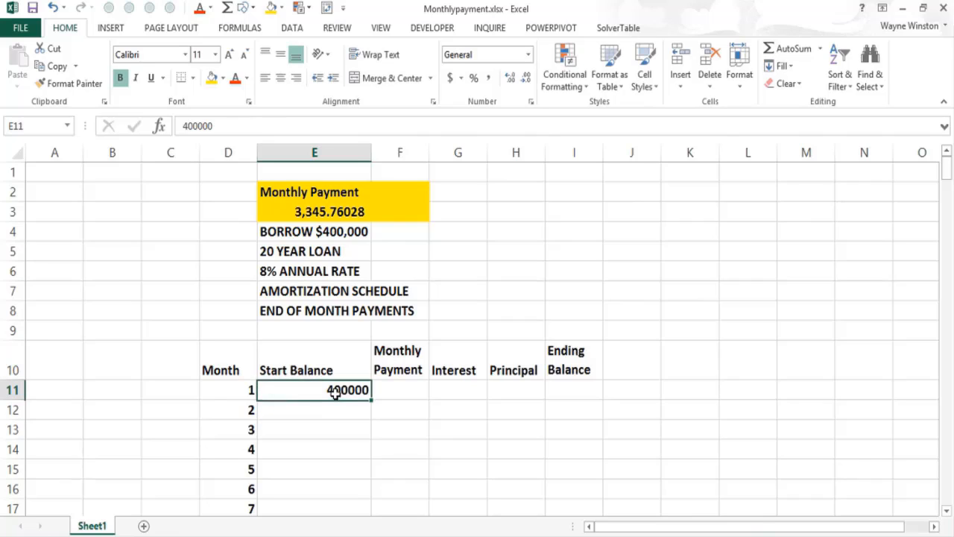
key(Right)
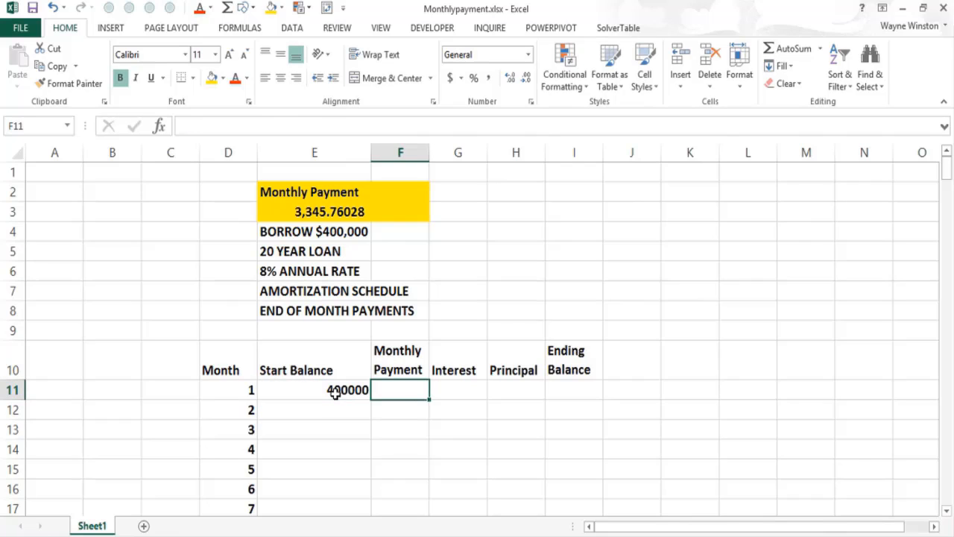
text(3345)
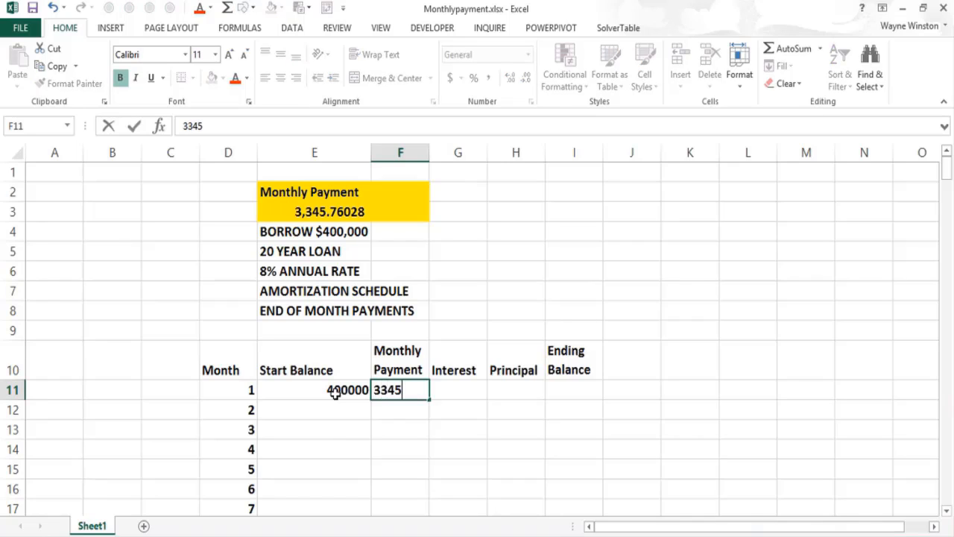
text(.76028)
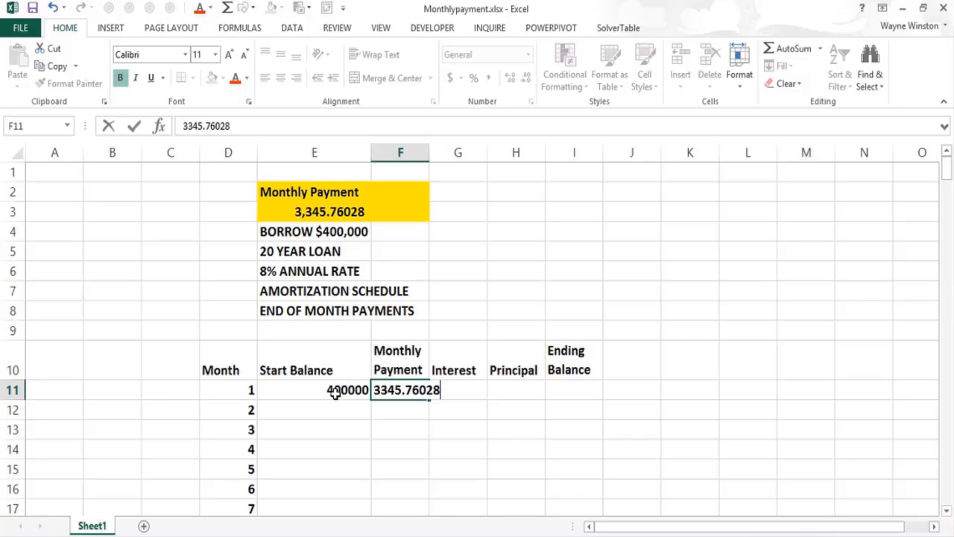
key(Return)
key(Up)
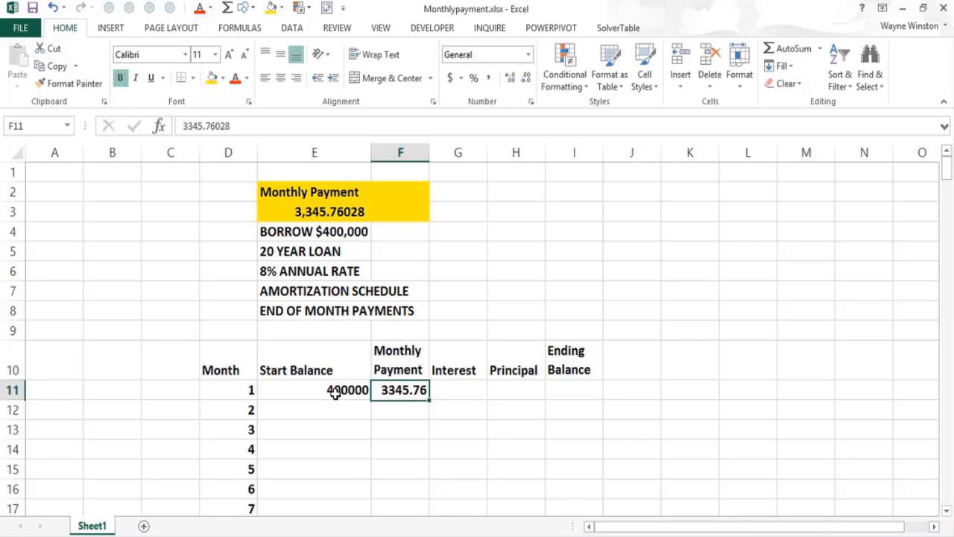
key(Right)
text(=)
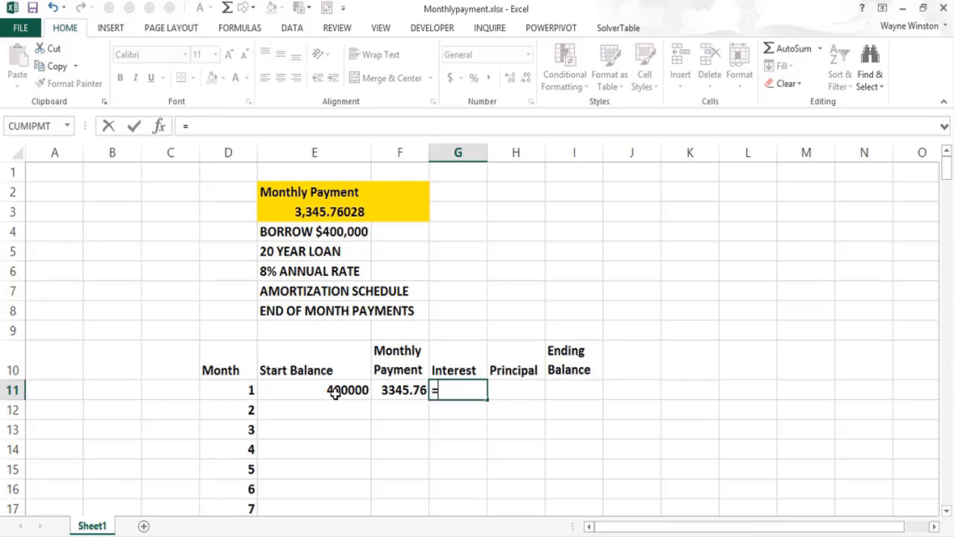
key(Escape)
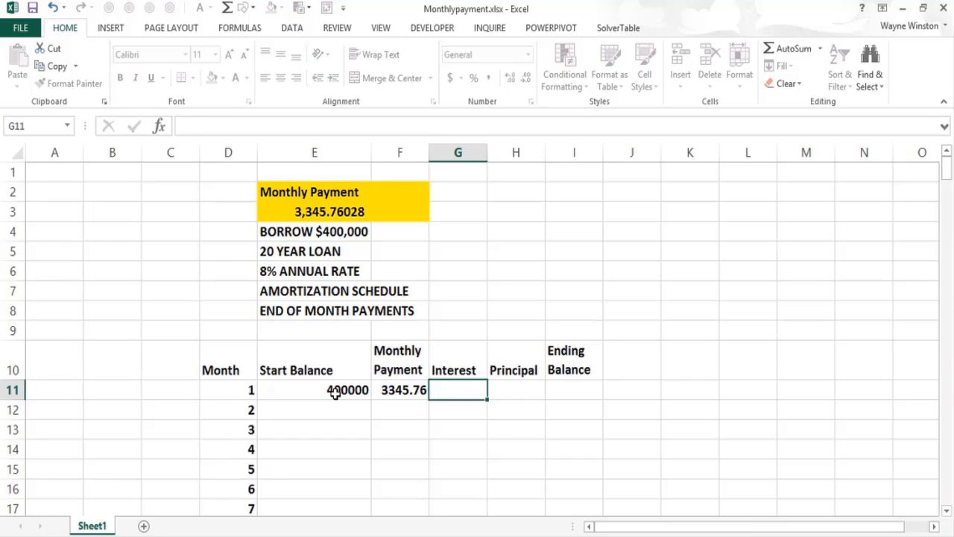
- Enter the label annrate in A5 and the annual rate .08 in B5
key(Up)
key(Up)
key(Up)
key(Up)
key(Up)
key(Up)
key(Left)
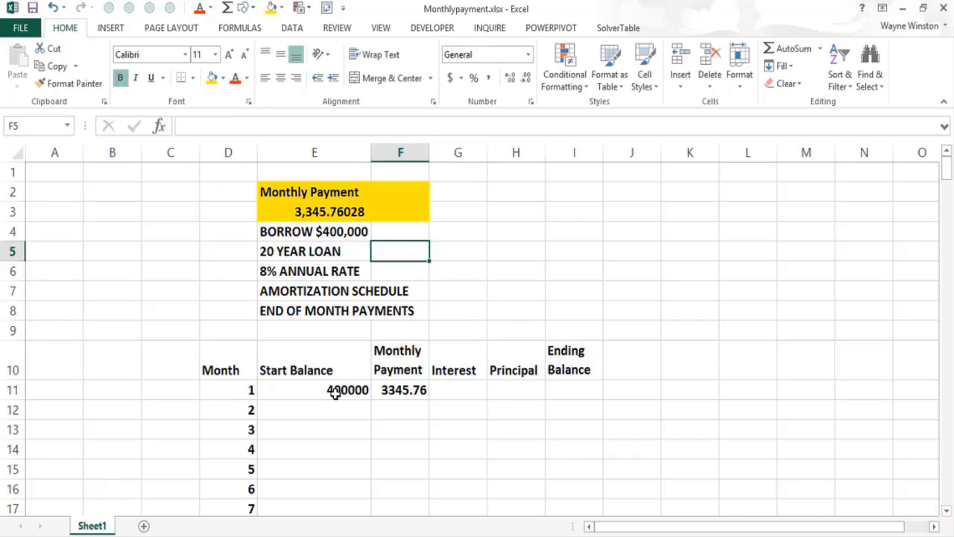
key(Home)
text(annrate)
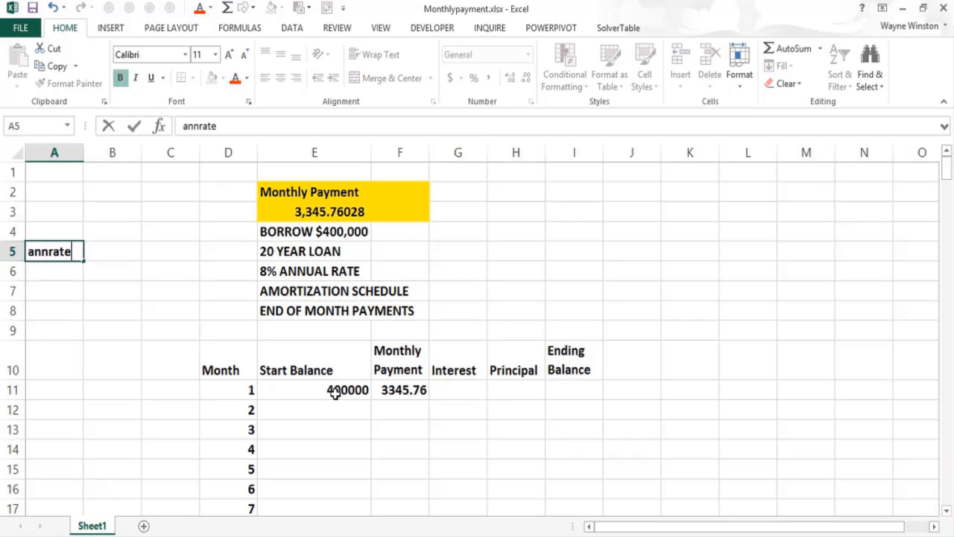
key(Tab)
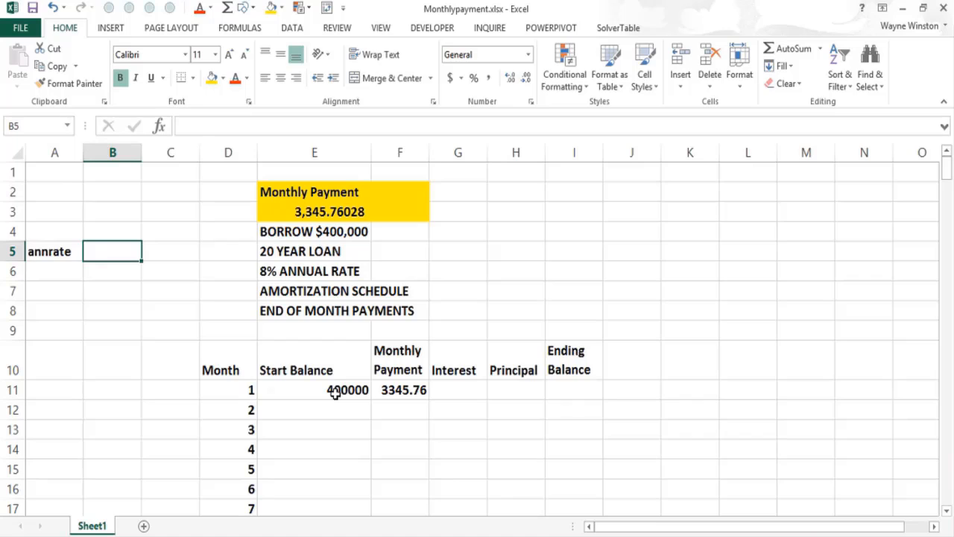
text(.08)
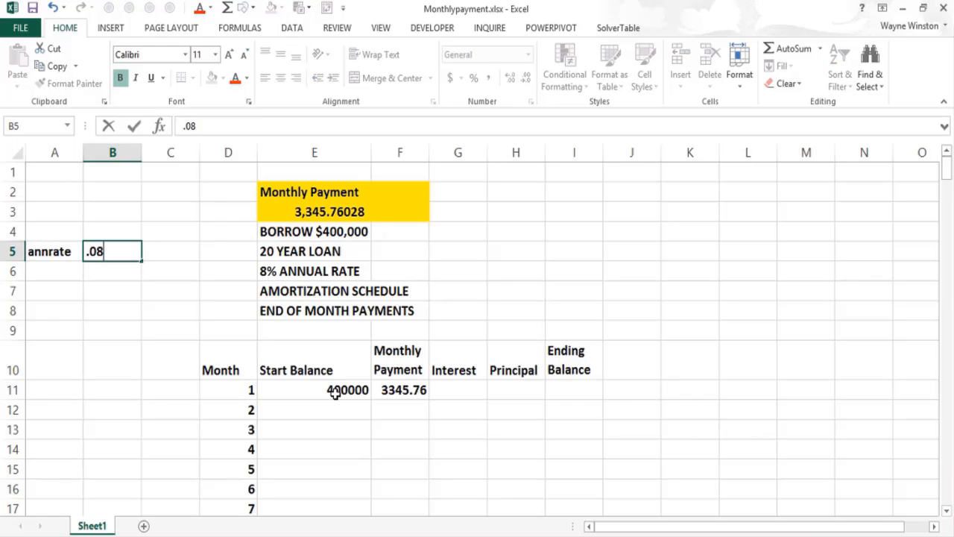
key(Return)
key(Return)
key(Return)
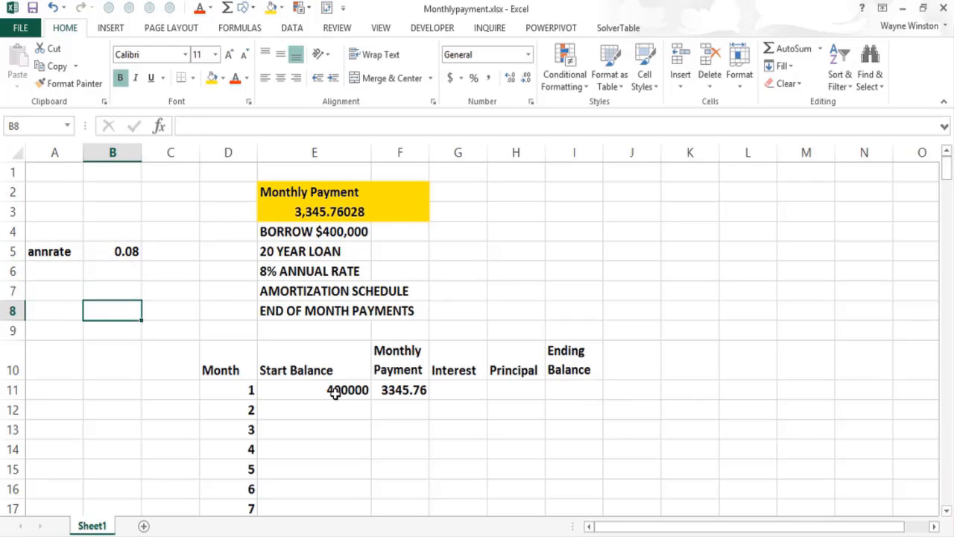
- Calculate month 1's interest in G11 with the formula =($B$5/12)*E11, keeping the rate reference absolute
key(Down)
key(Down)
key(Down)
key(Down)
key(Right)
key(Right)
key(Right)
key(Right)
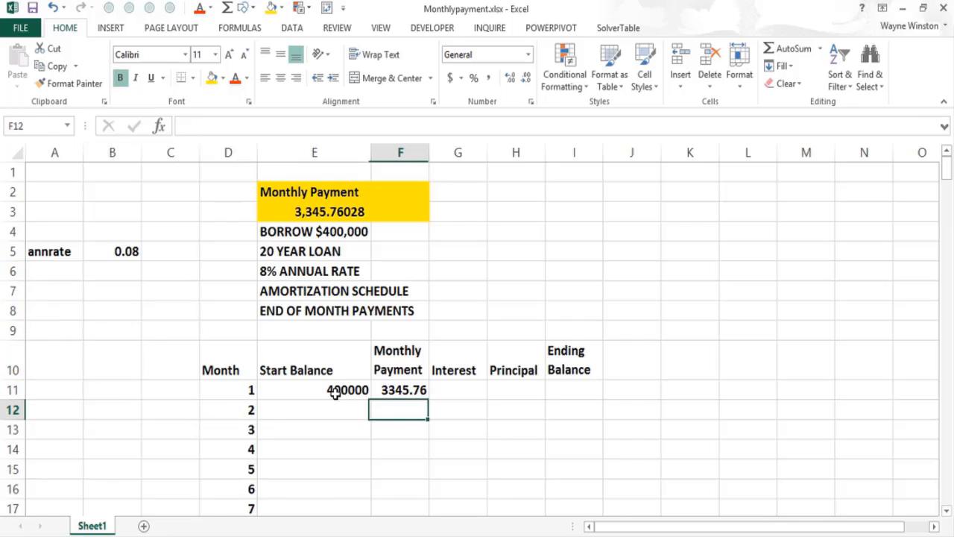
key(Right)
key(Up)
key(Up)
key(Down)
text(=)
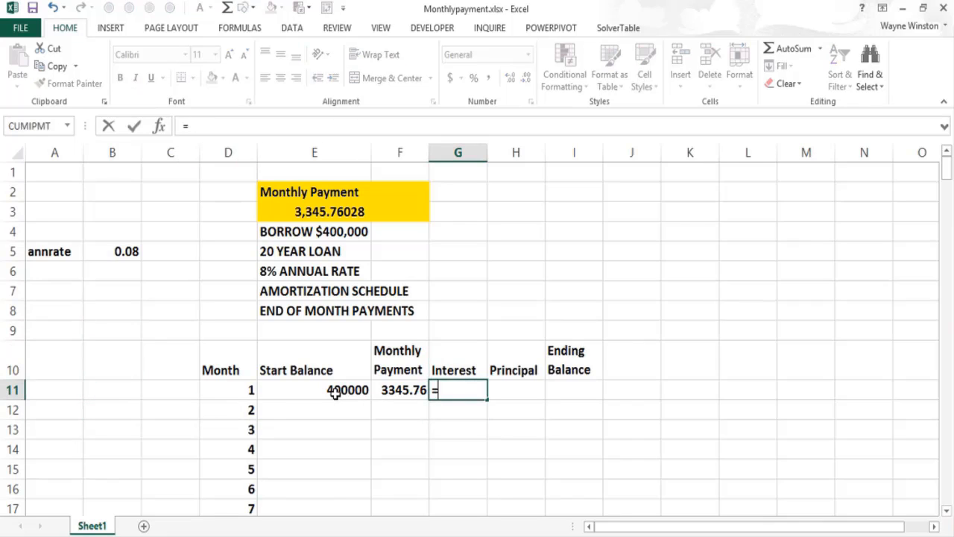
text(()
click(106, 252)
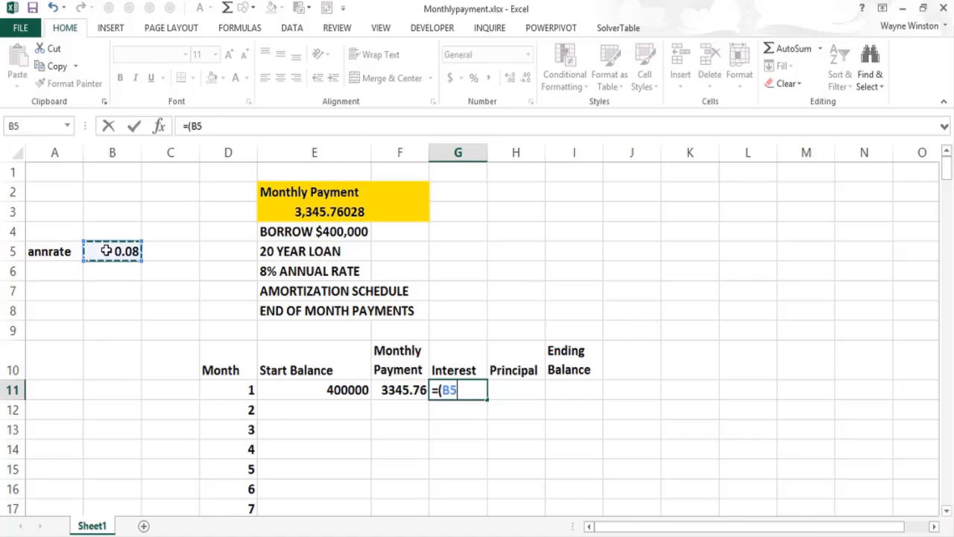
key(F4)
text(/12))
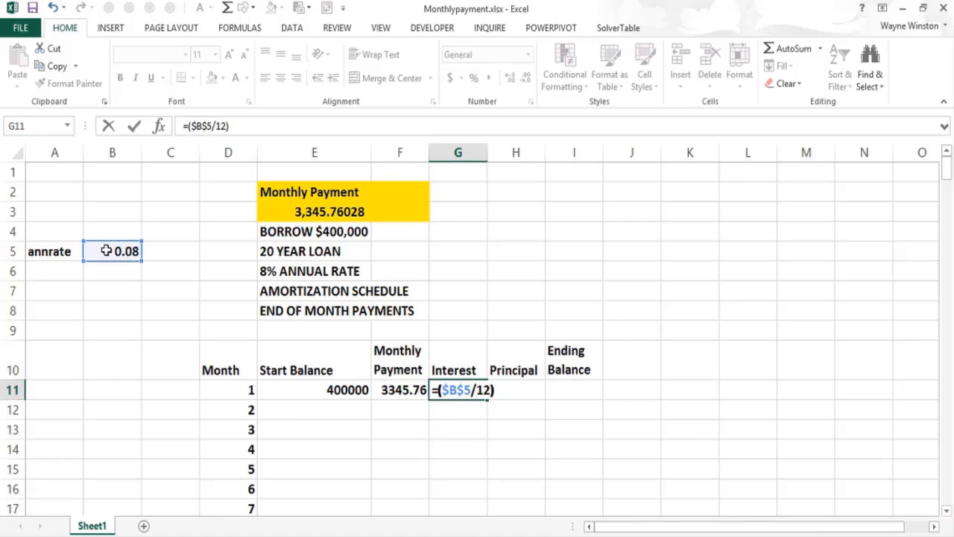
text(*)
click(308, 390)
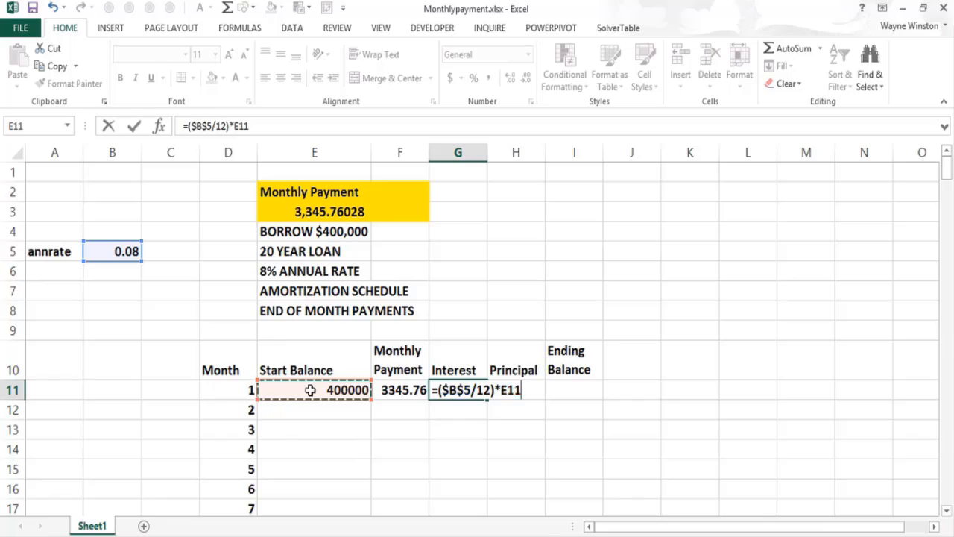
key(Return)
key(Up)
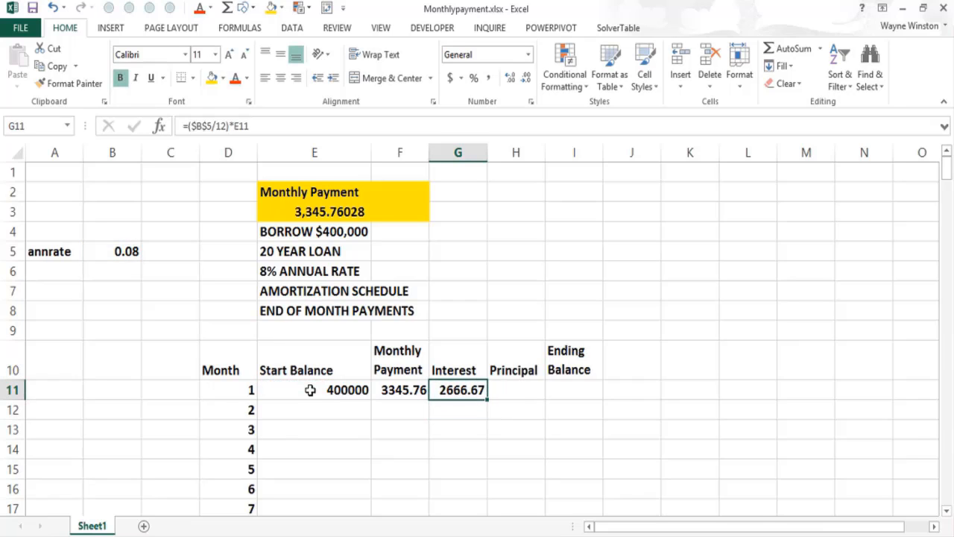
- Calculate month 1's principal in H11 as payment minus interest with the formula =F11-G11
key(Right)
text(=)
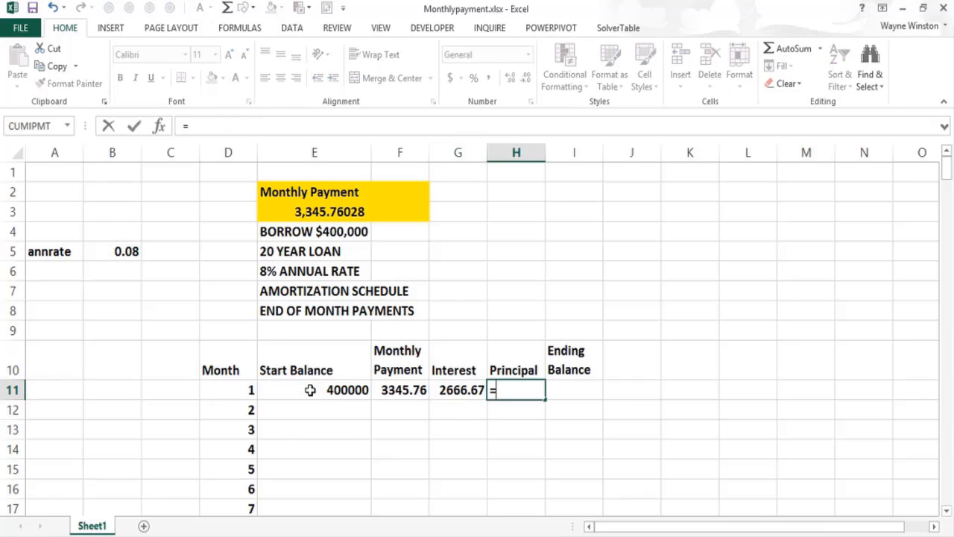
click(396, 394)
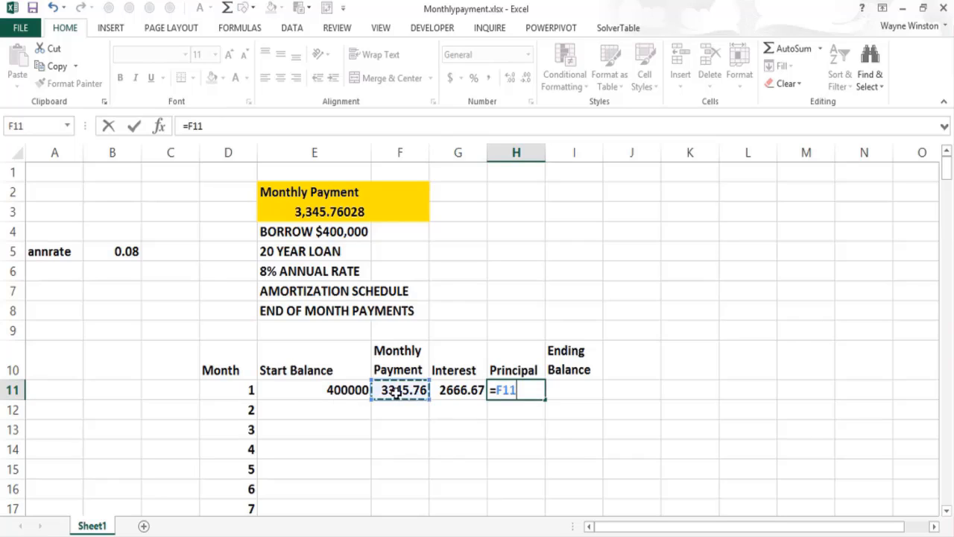
text(-)
click(464, 389)
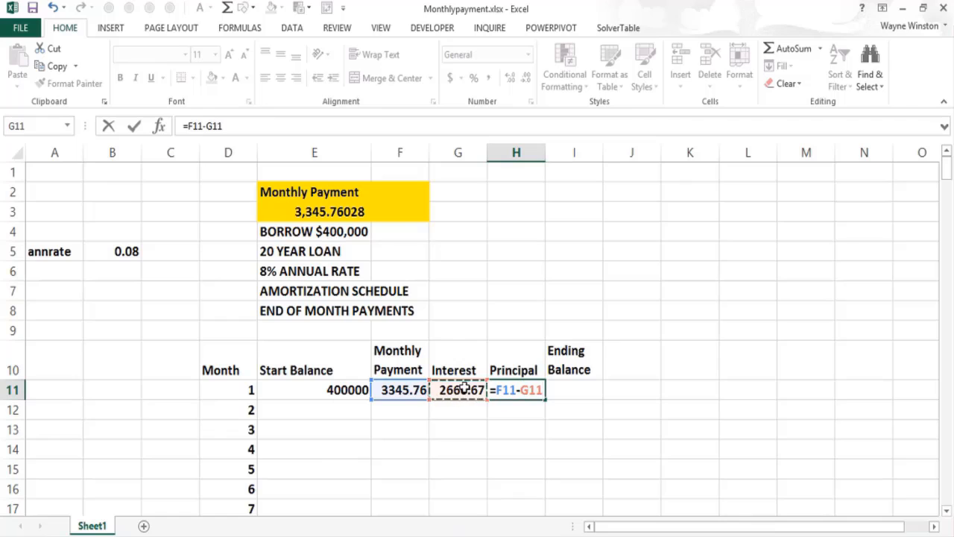
key(Return)
key(Up)
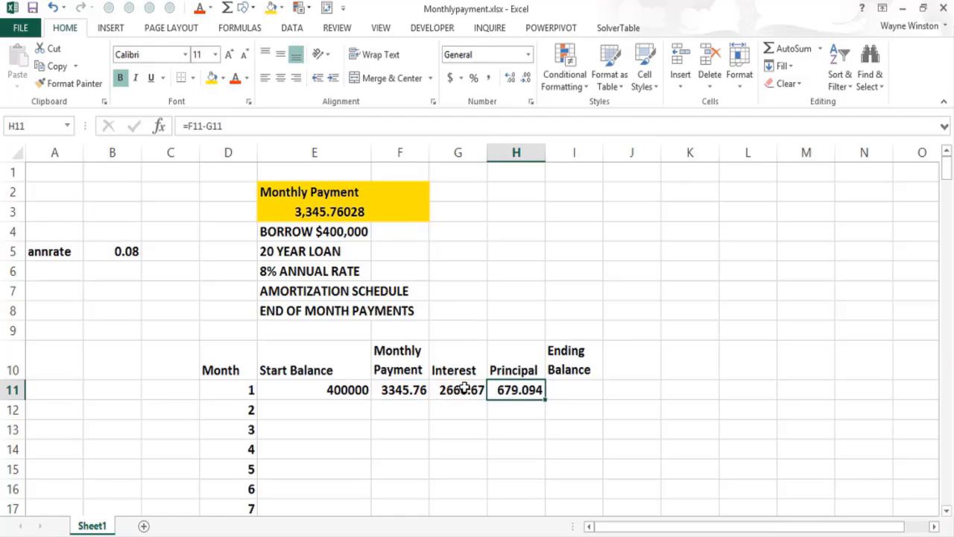
- Calculate month 1's ending balance in I11 as start balance minus principal with the formula =E11-H11
key(Right)
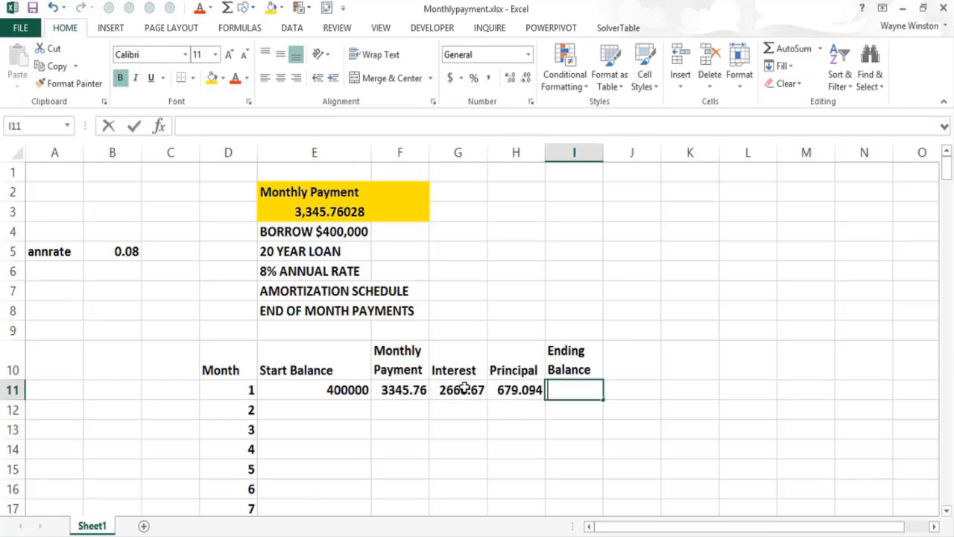
text(=)
click(333, 385)
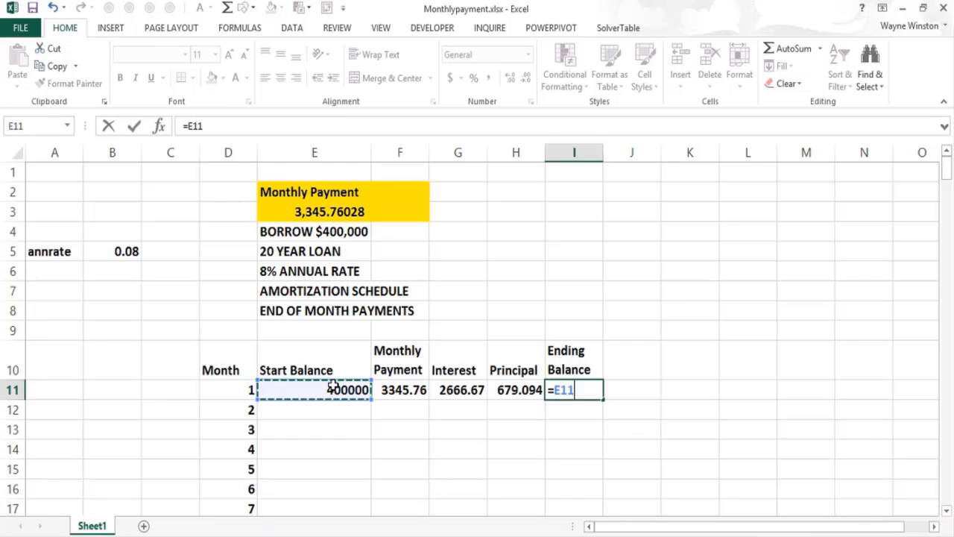
text(-)
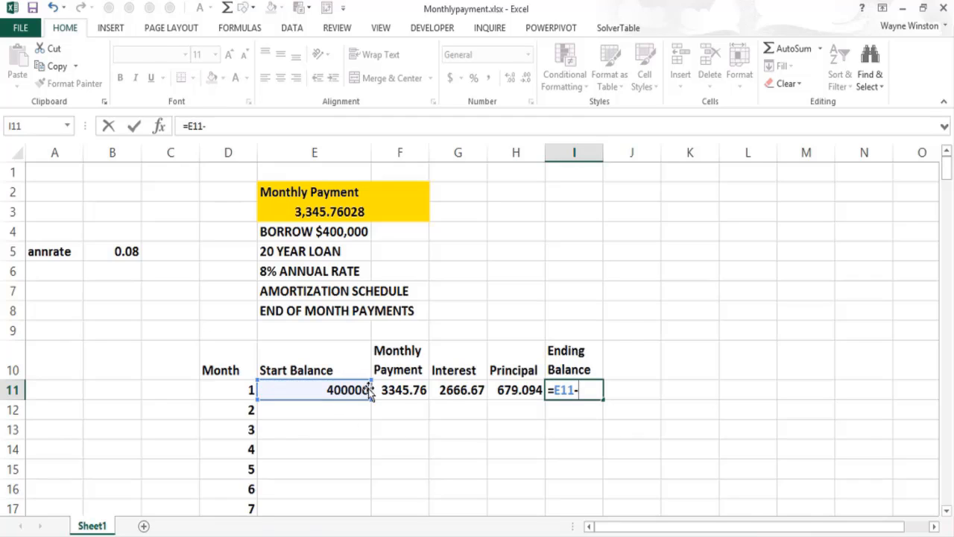
click(514, 392)
key(Return)
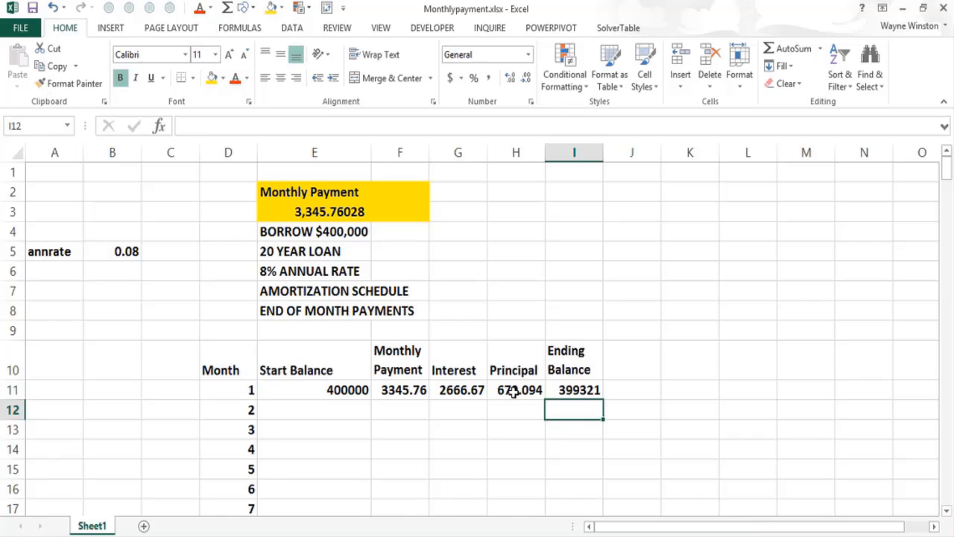
- Link month 2's start balance in E12 to I11 and its monthly payment in F12 to F11
click(326, 410)
text(=)
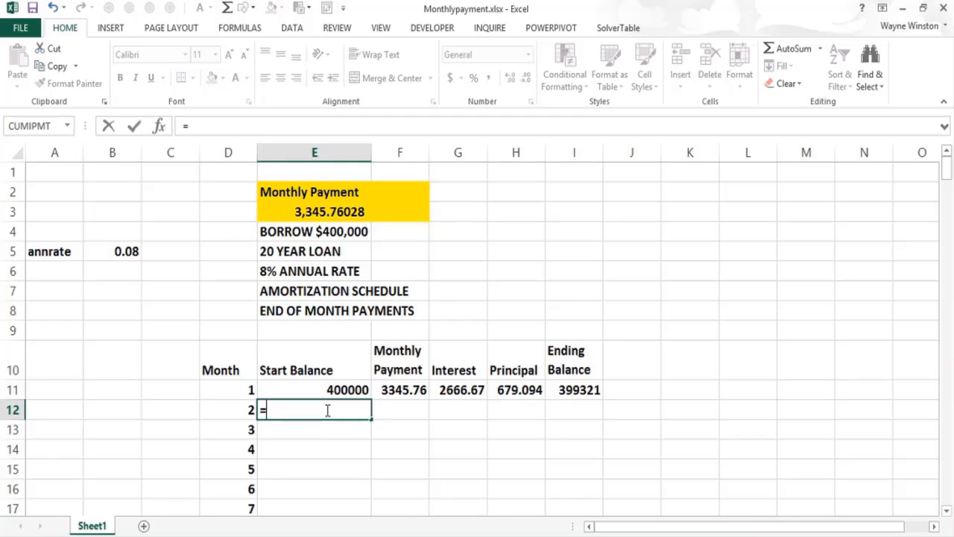
click(560, 392)
key(Return)
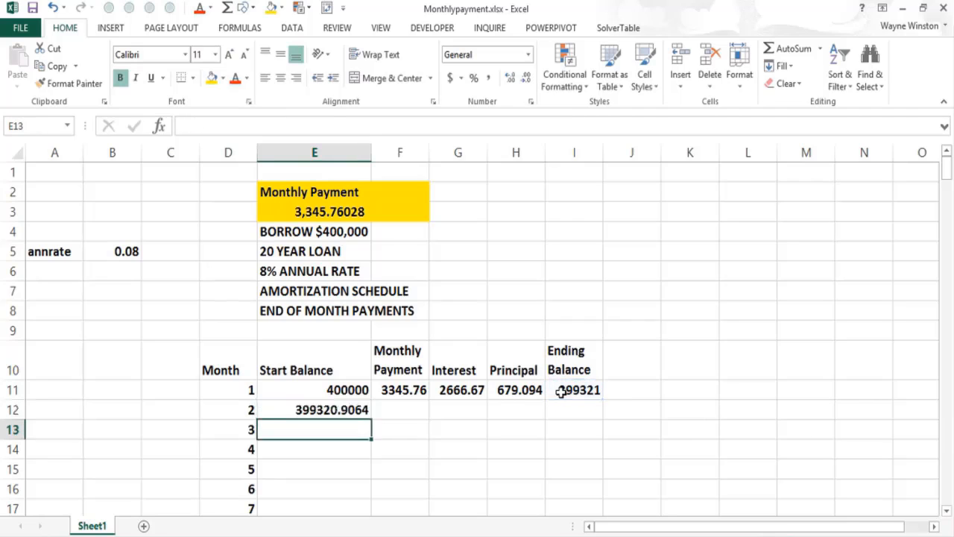
key(Up)
key(Right)
text(=)
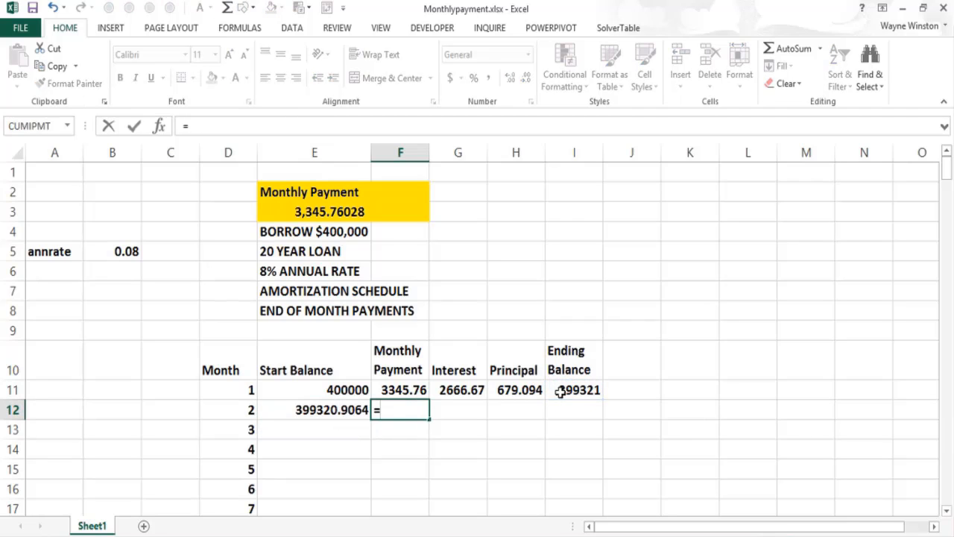
click(408, 385)
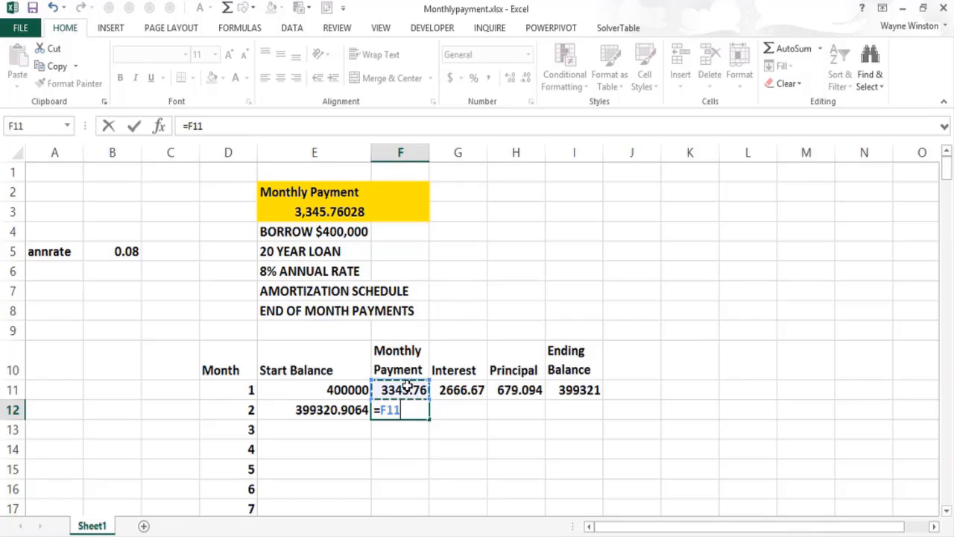
key(Return)
- Copy the interest, principal and ending balance formulas from G11, H11 and I11 down to row 12
click(463, 387)
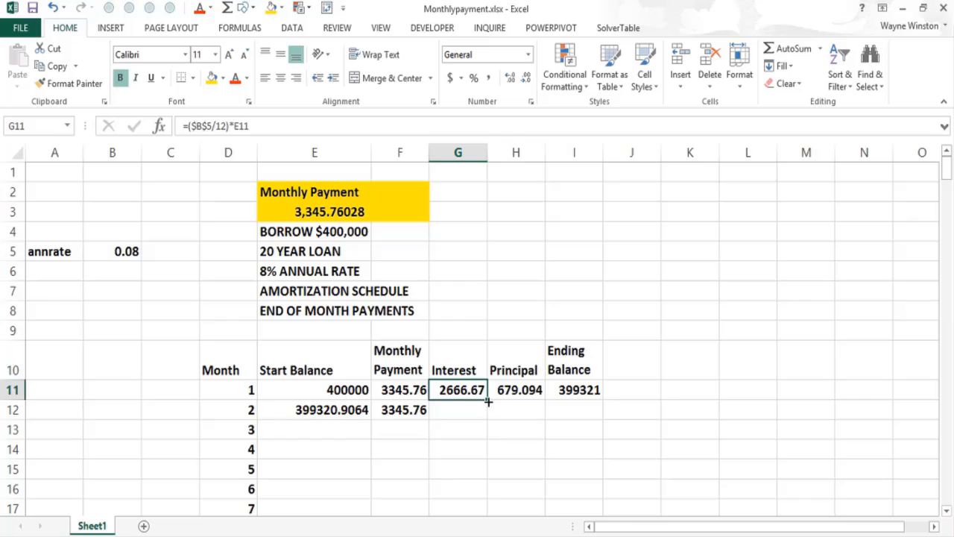
drag(488, 401, 493, 426)
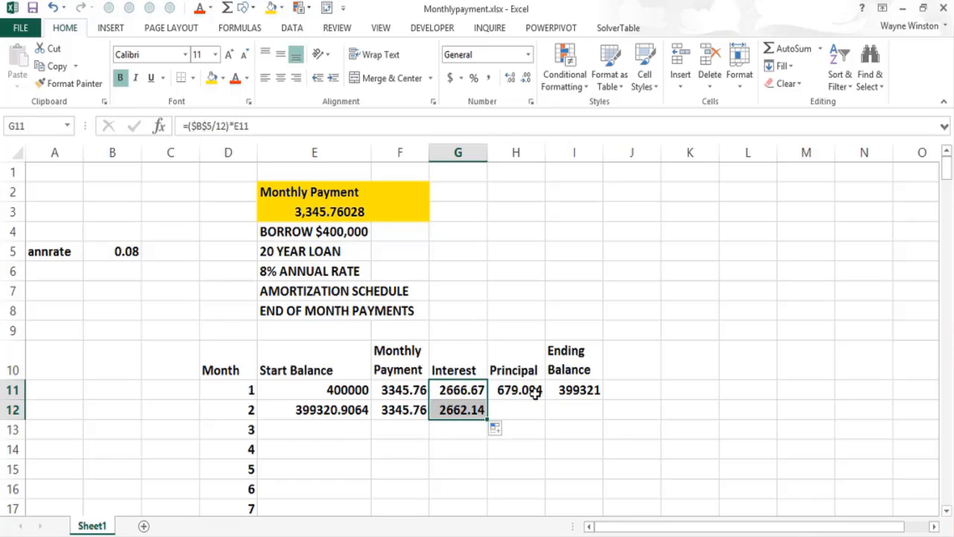
click(539, 390)
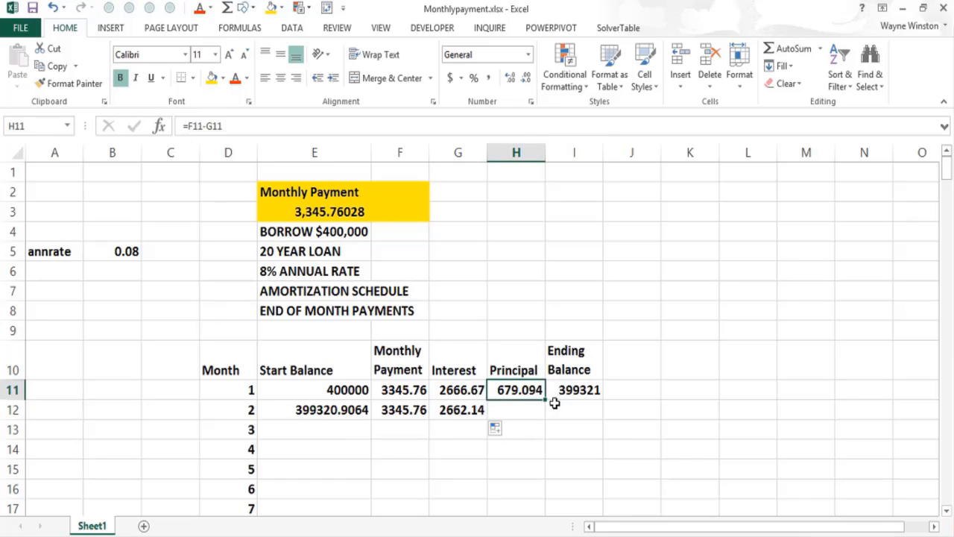
drag(546, 400, 550, 421)
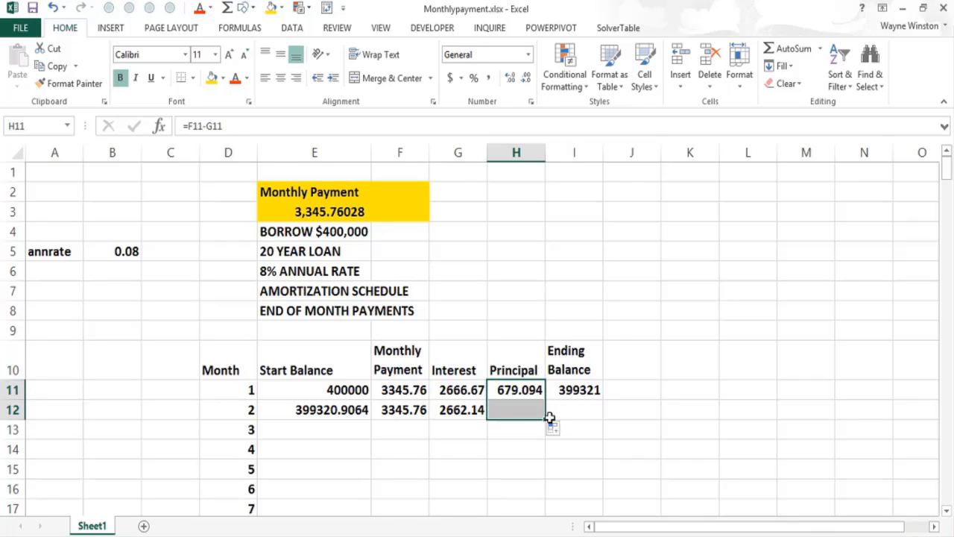
click(599, 388)
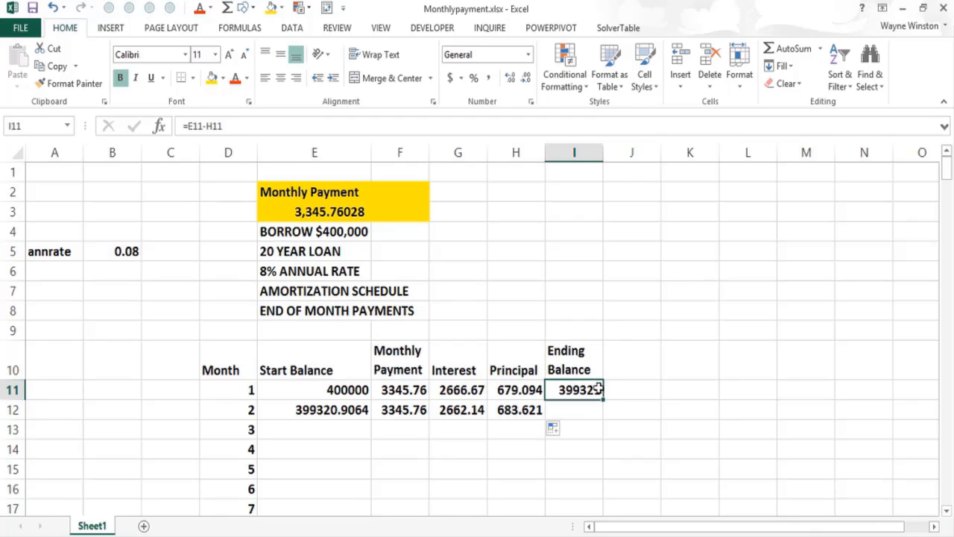
drag(602, 407, 601, 415)
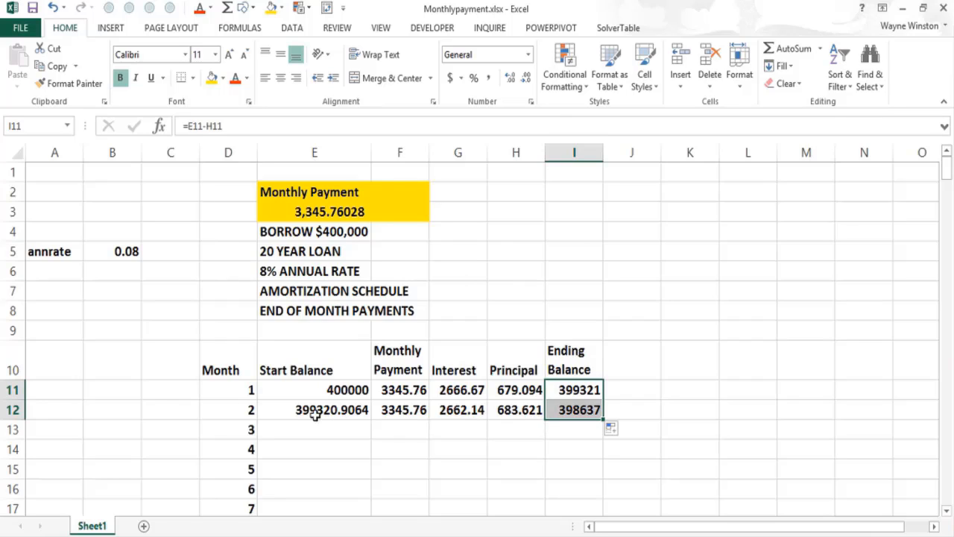
- Fill the month 2 formulas in E12:I12 down the schedule through month 240 in row 250
drag(317, 414, 595, 413)
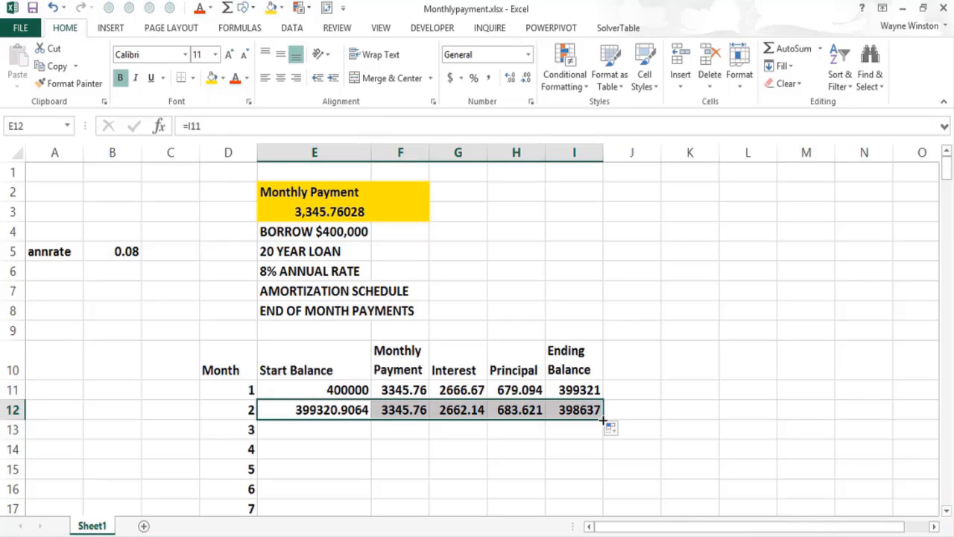
double_click(602, 420)
click(492, 435)
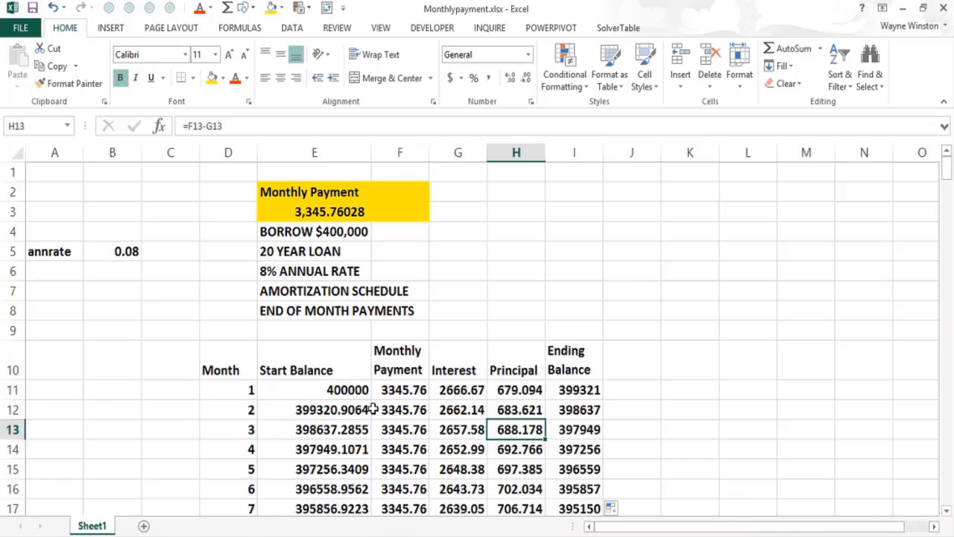
- Highlight month 240's ending balance in I250 with the gold fill color and return to the start of the schedule
key(Right)
key(ctrl+shift+Down)
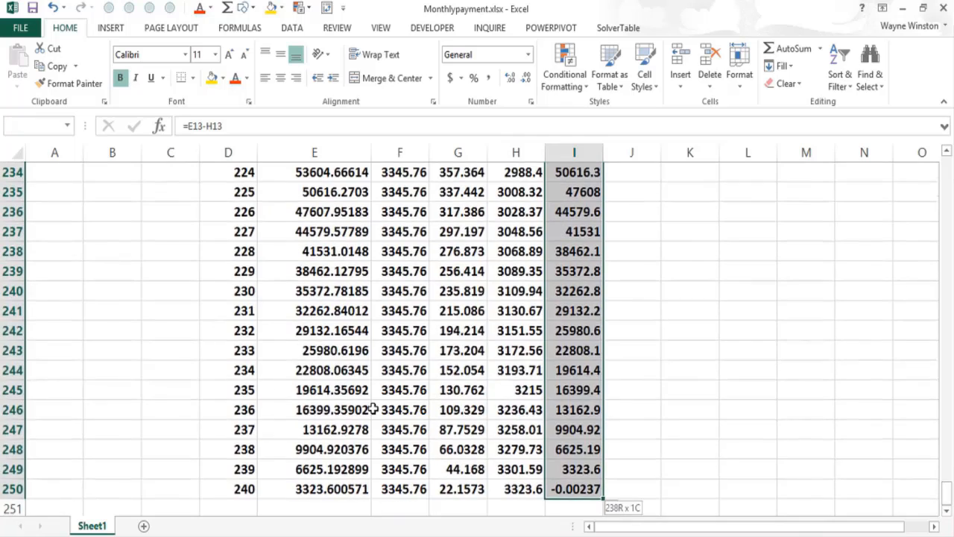
click(561, 489)
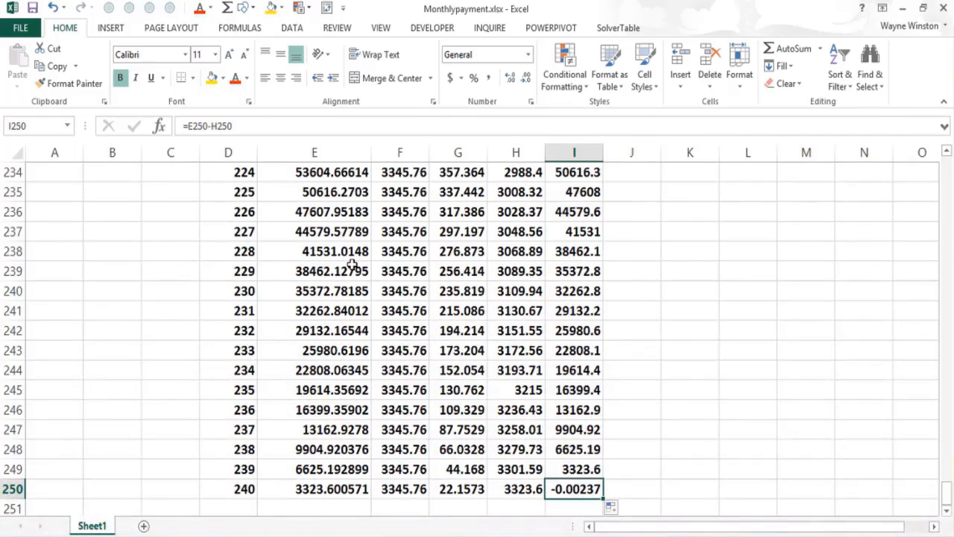
click(212, 77)
click(301, 325)
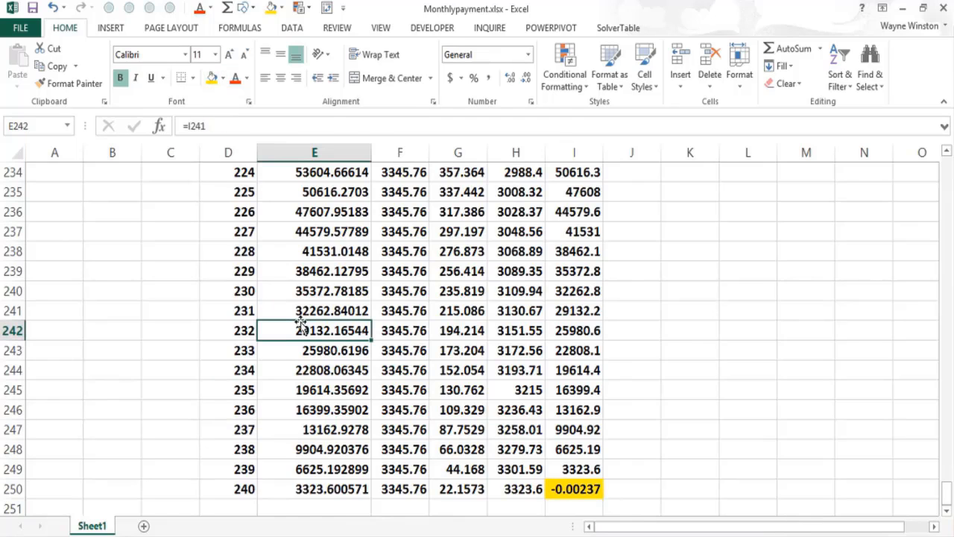
key(ctrl+shift+Up)
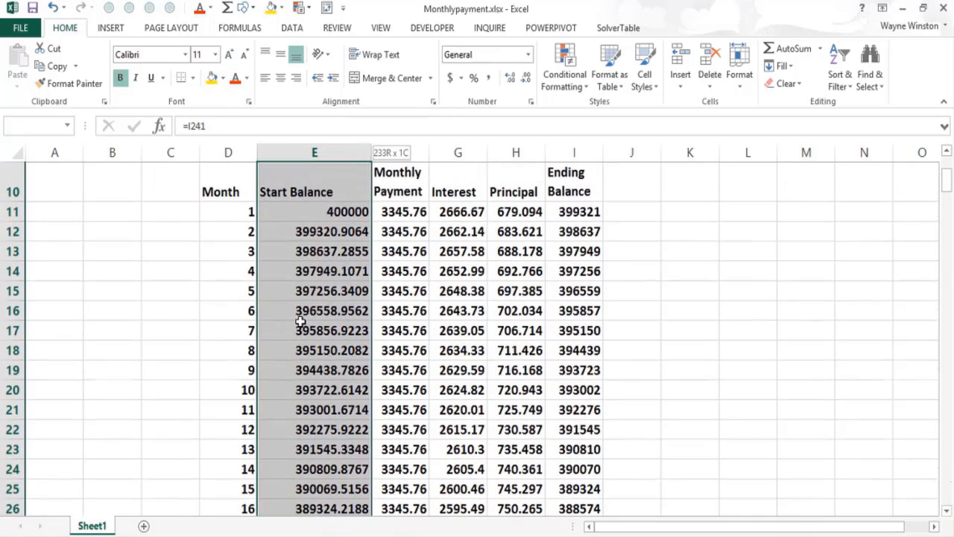
- Apply the dollar Accounting number format to the whole amortization schedule in E11:I250
click(311, 213)
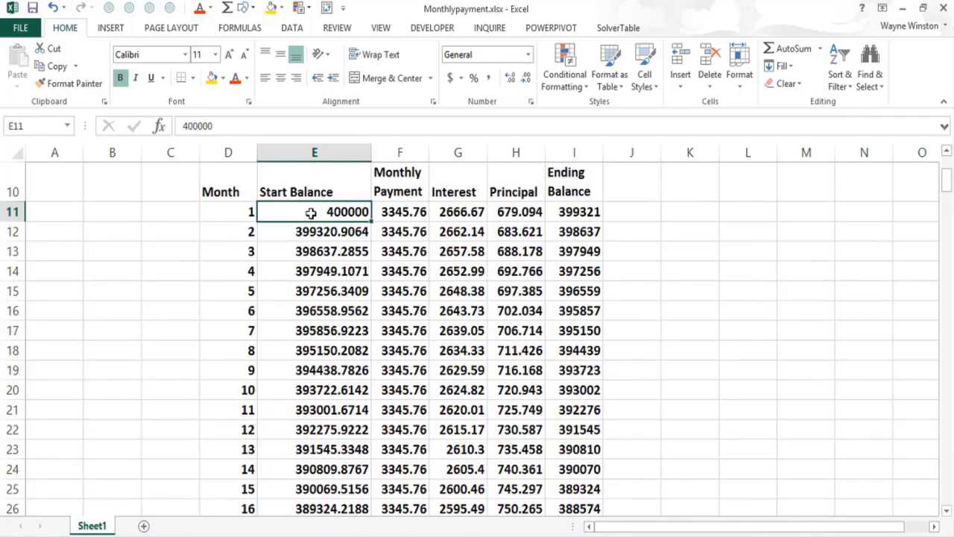
key(ctrl+shift+Right)
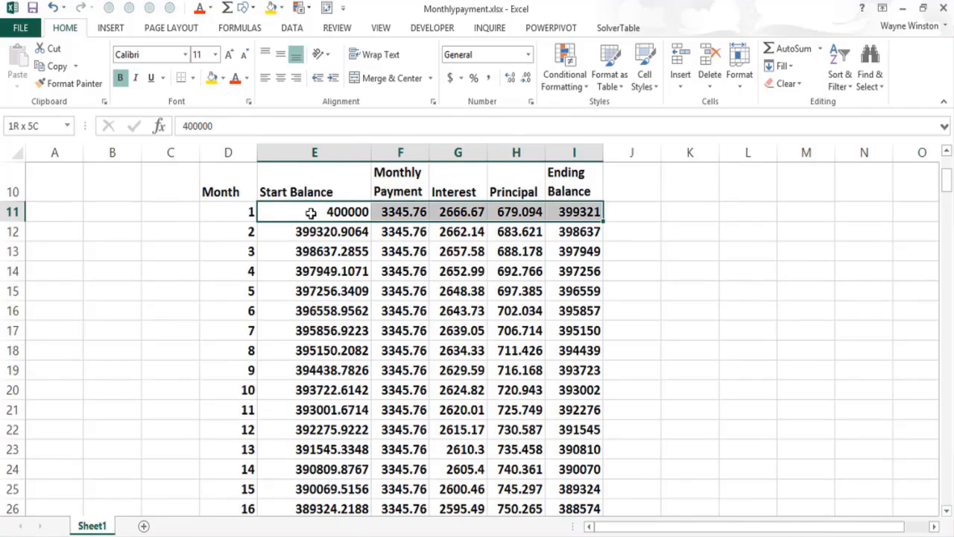
key(ctrl+shift+Down)
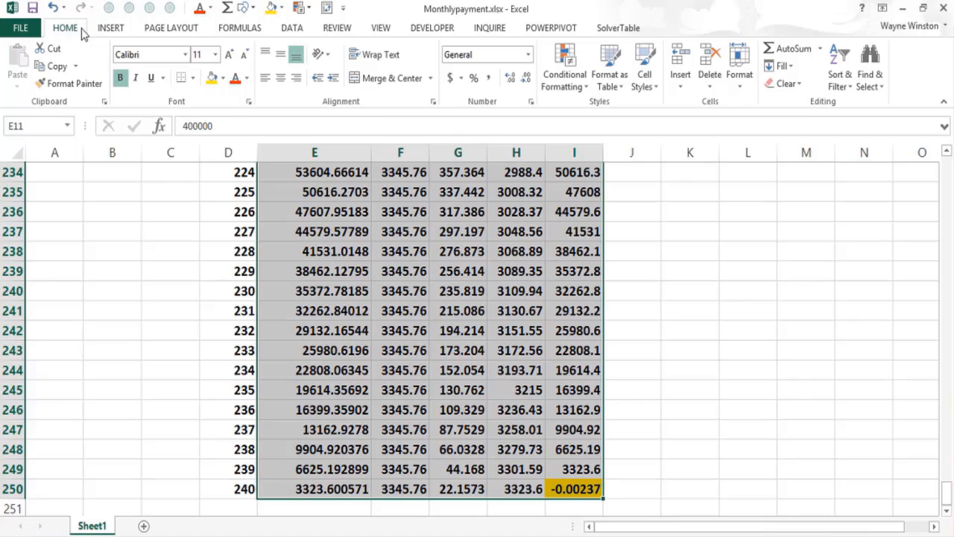
click(452, 80)
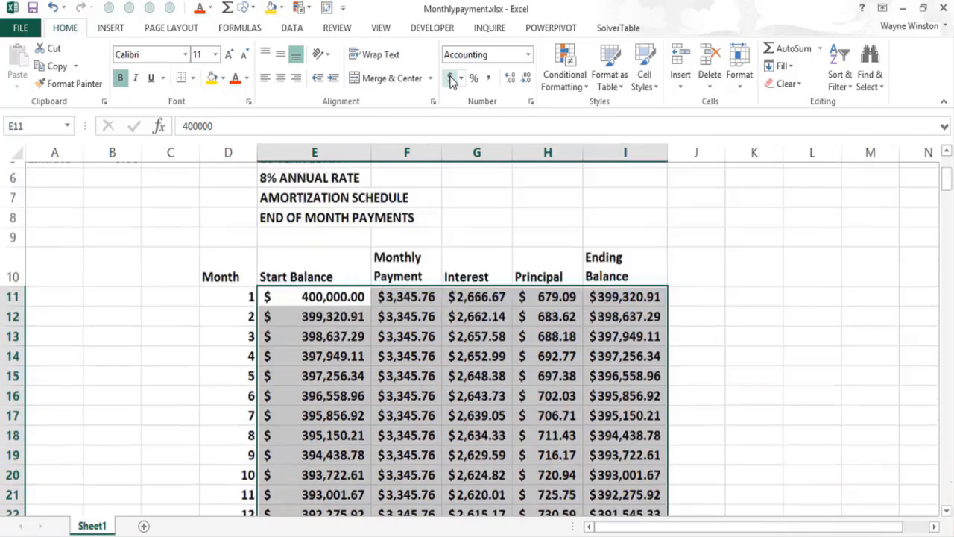
click(269, 353)
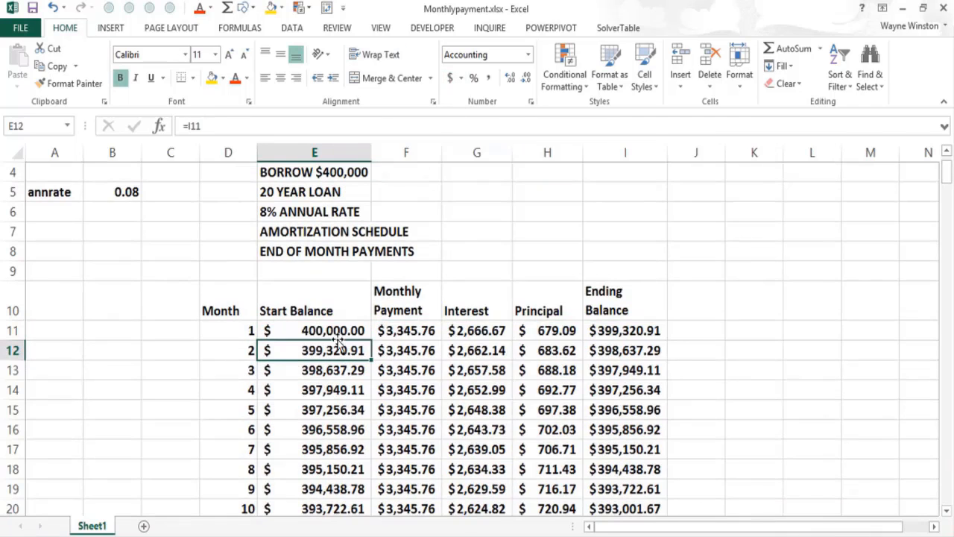
click(426, 366)
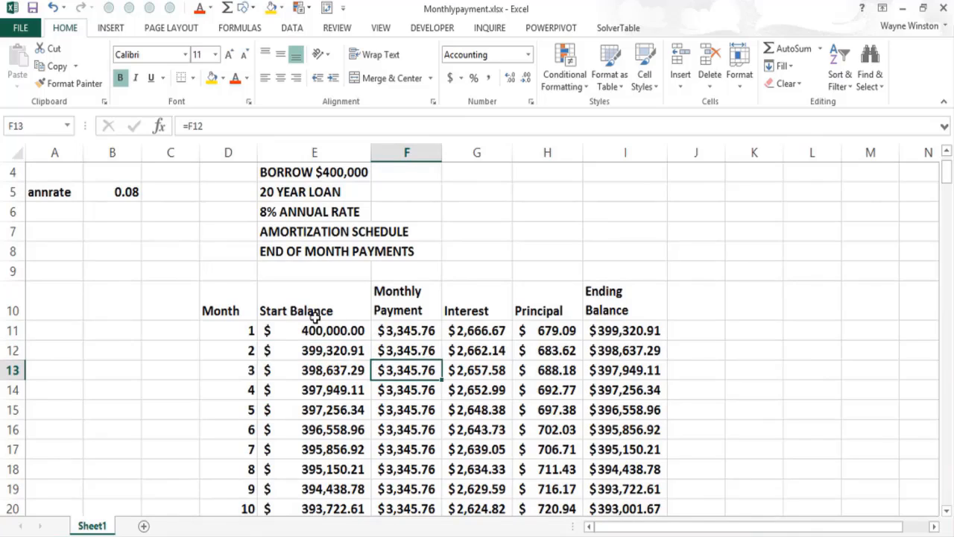
click(350, 172)
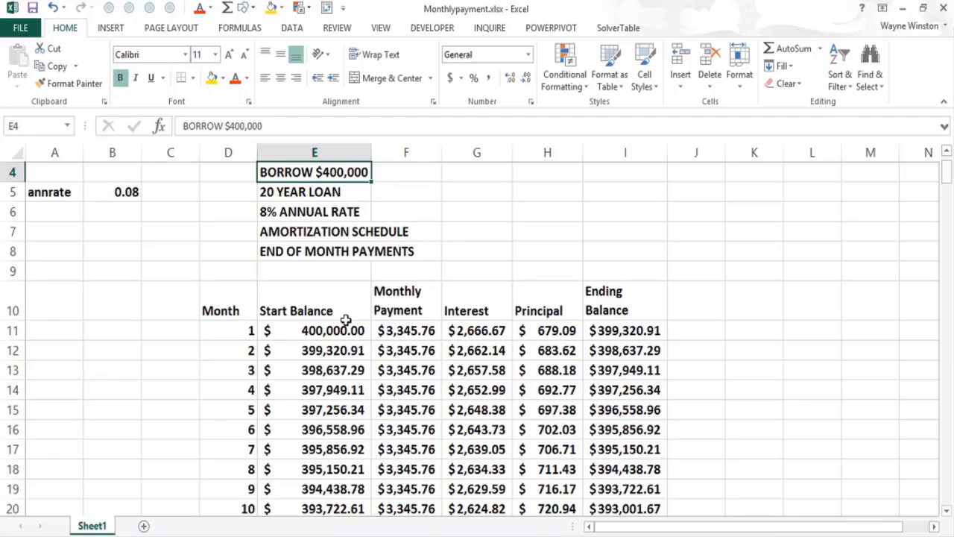